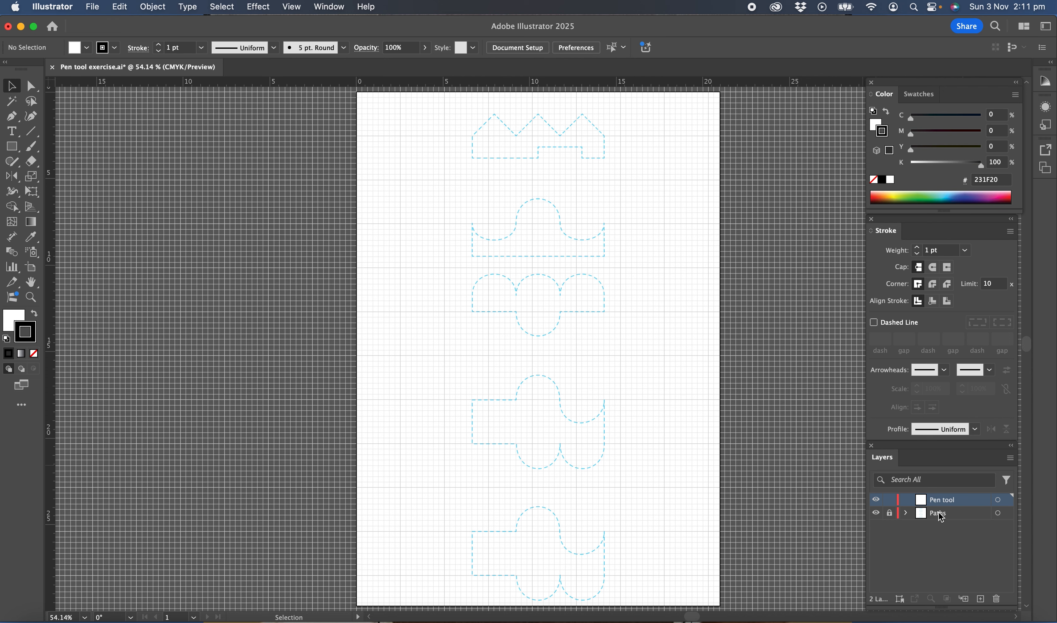
Step: Activate the Pen tool with no fill and the black stroke as the active colour
click(876, 514)
click(15, 120)
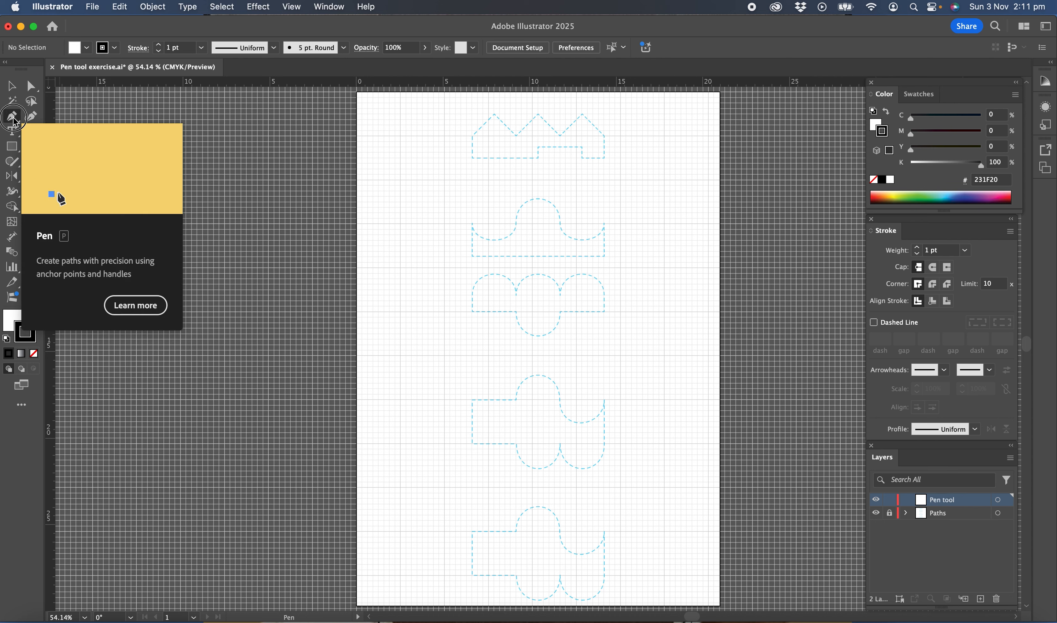
click(15, 121)
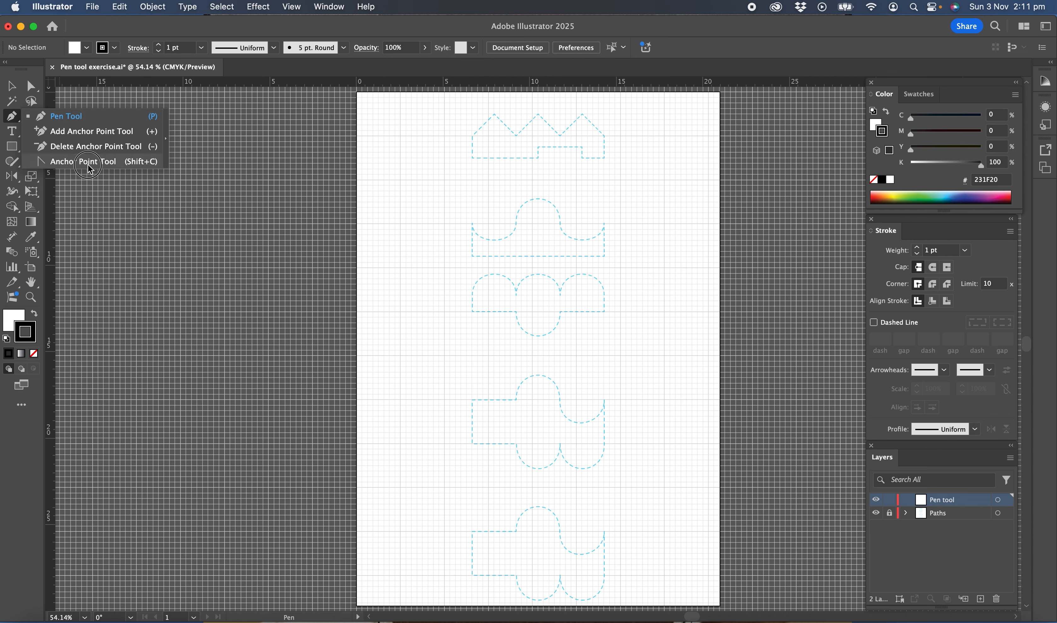
click(72, 122)
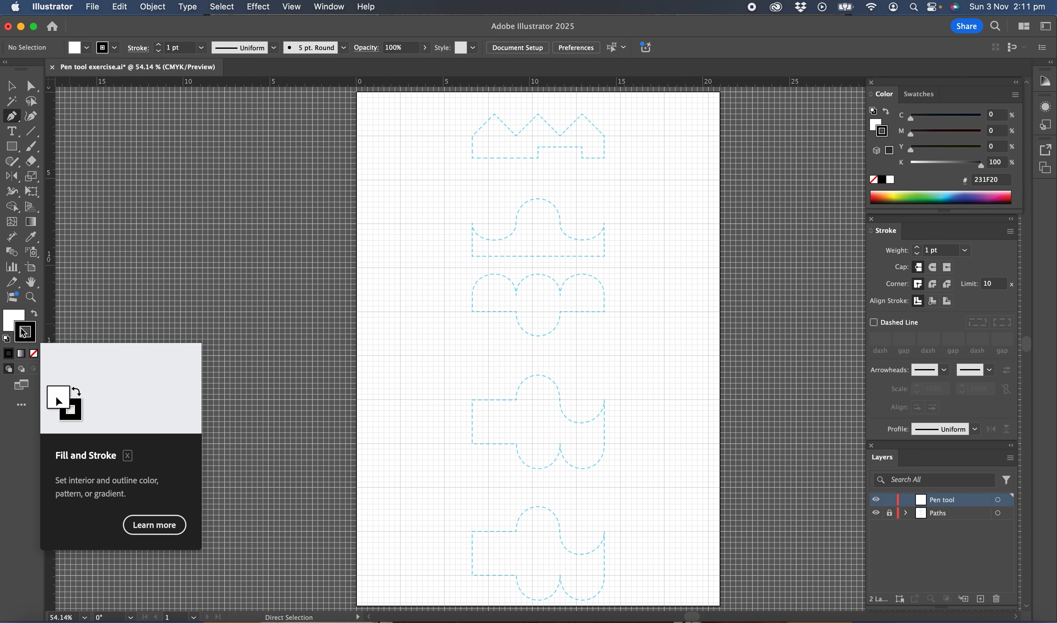
click(14, 321)
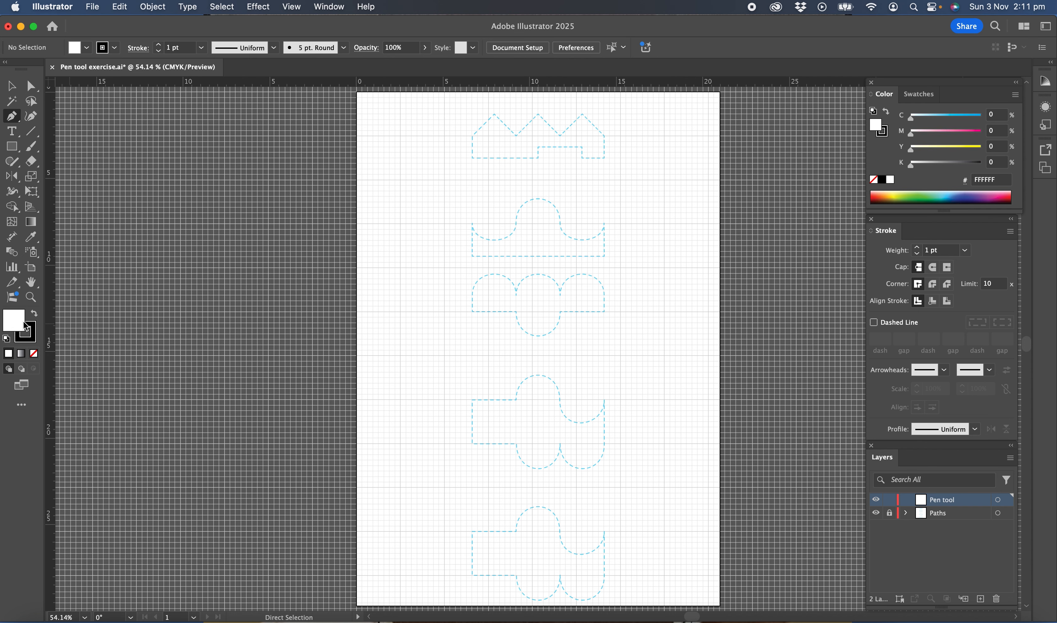
click(35, 354)
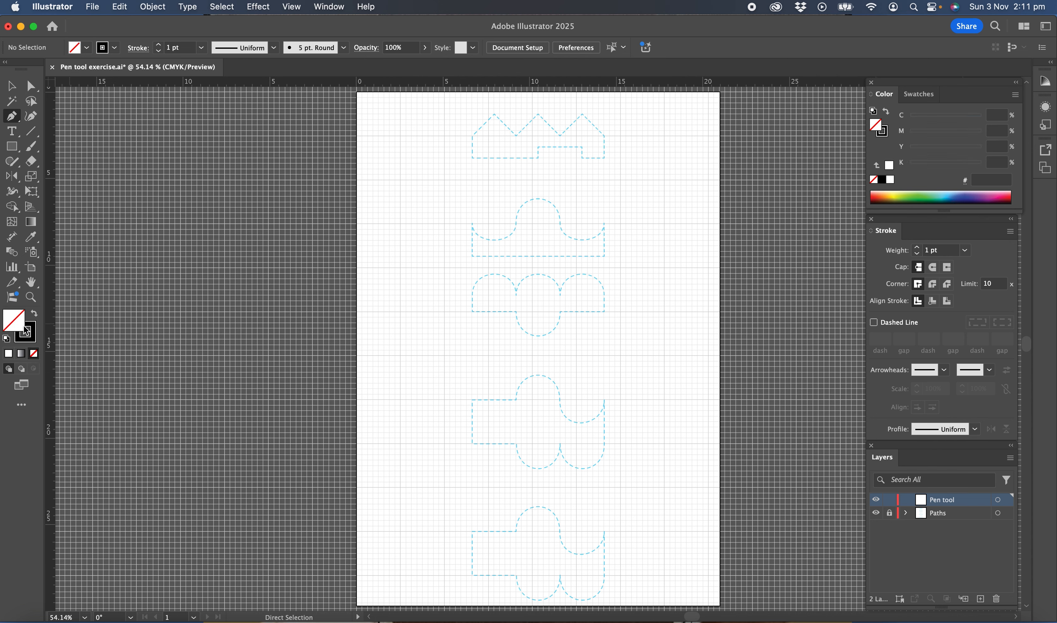
click(36, 332)
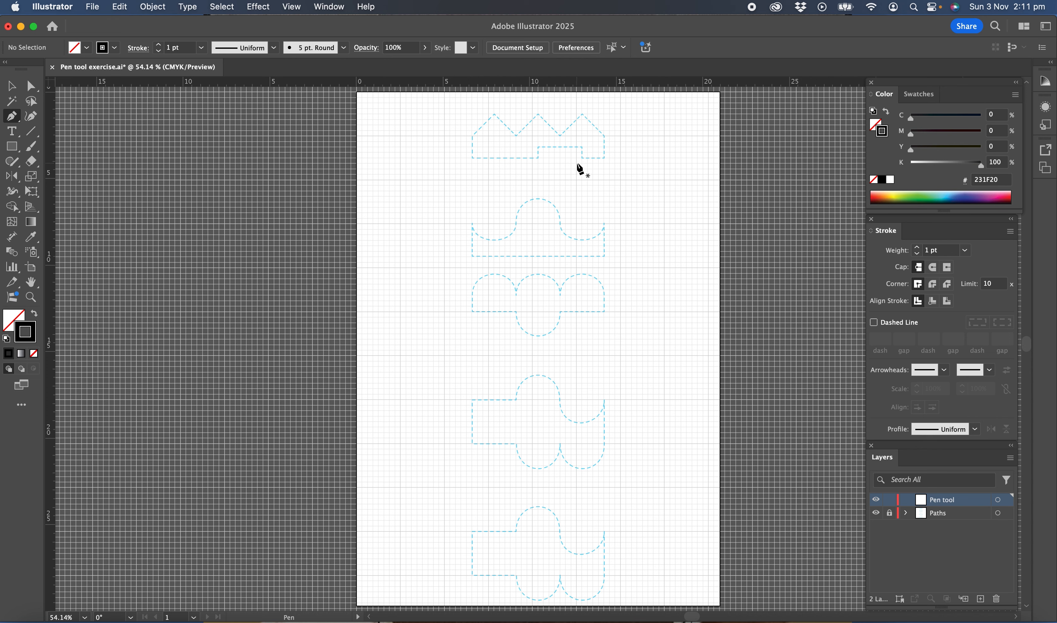
Step: Check the Smart Guides setting for tracing the topmost dashed outline
scroll(577, 164, up, 6)
scroll(577, 164, up, 3)
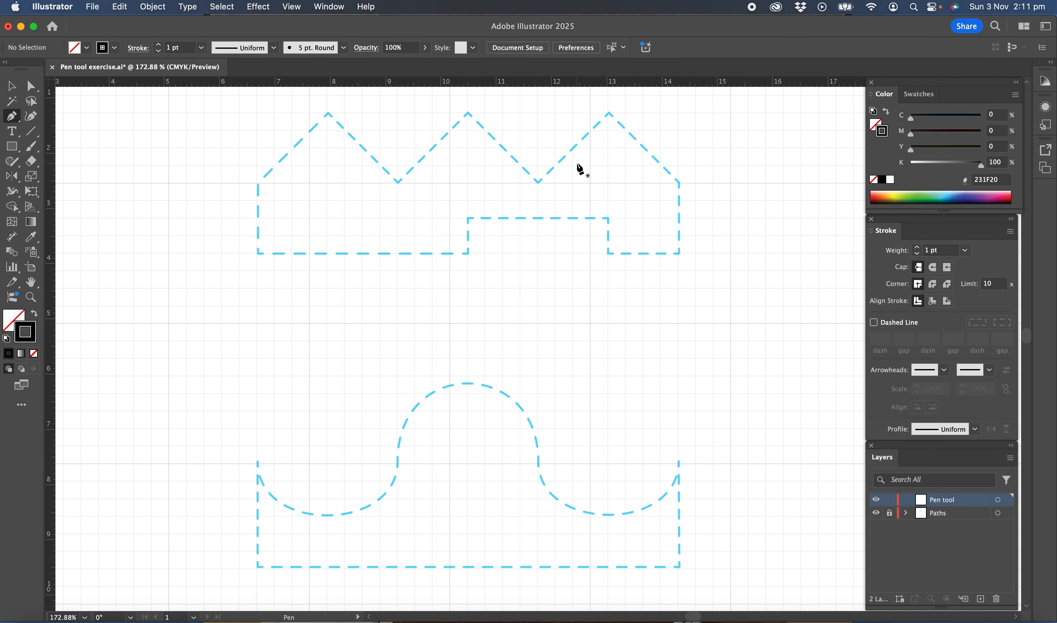
scroll(577, 164, up, 3)
scroll(578, 169, up, 2)
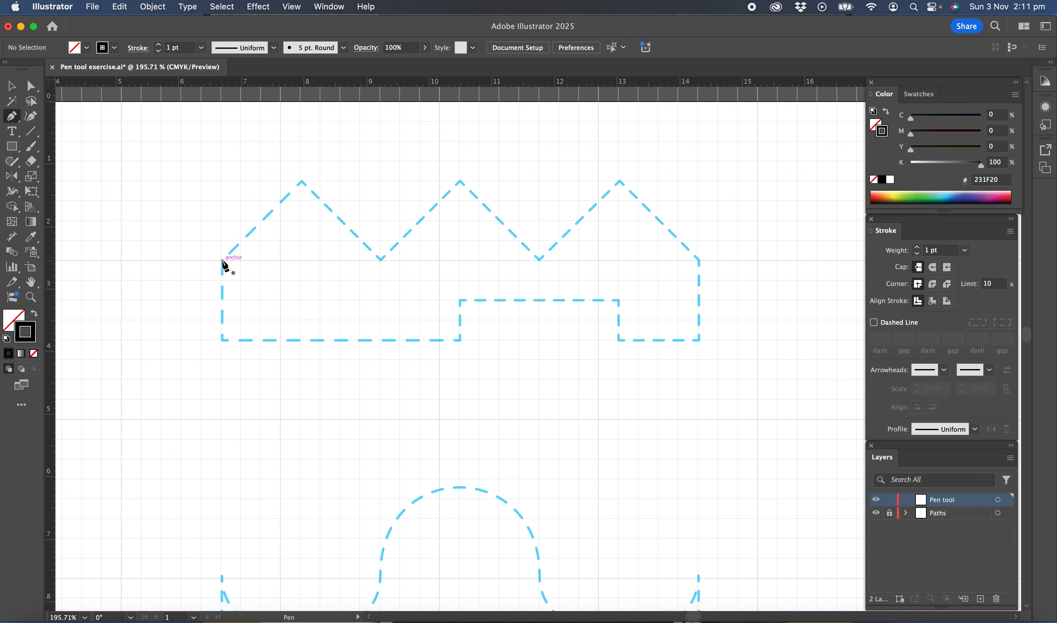
click(298, 11)
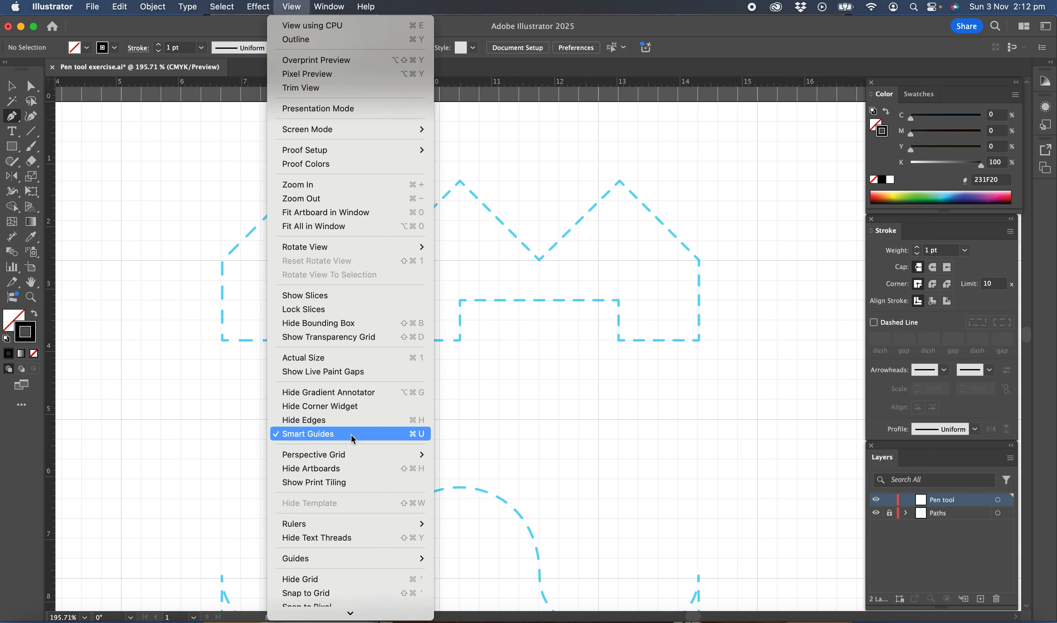
click(227, 404)
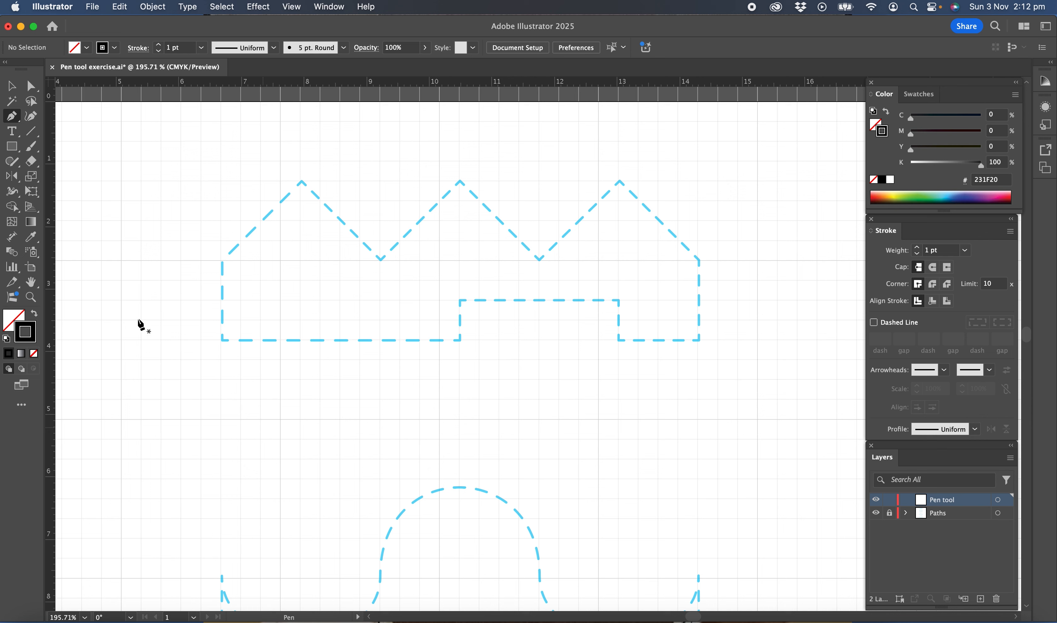
Step: Trace the zigzag upper edge of the topmost dashed outline with straight Pen segments, from its left shoulder to the third peak
click(222, 260)
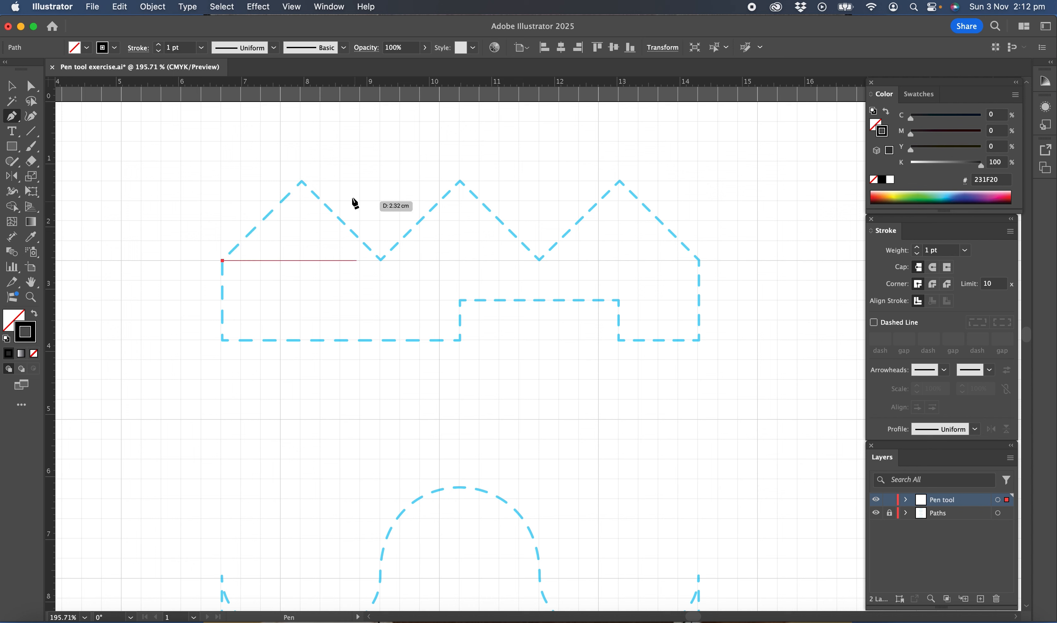
click(301, 181)
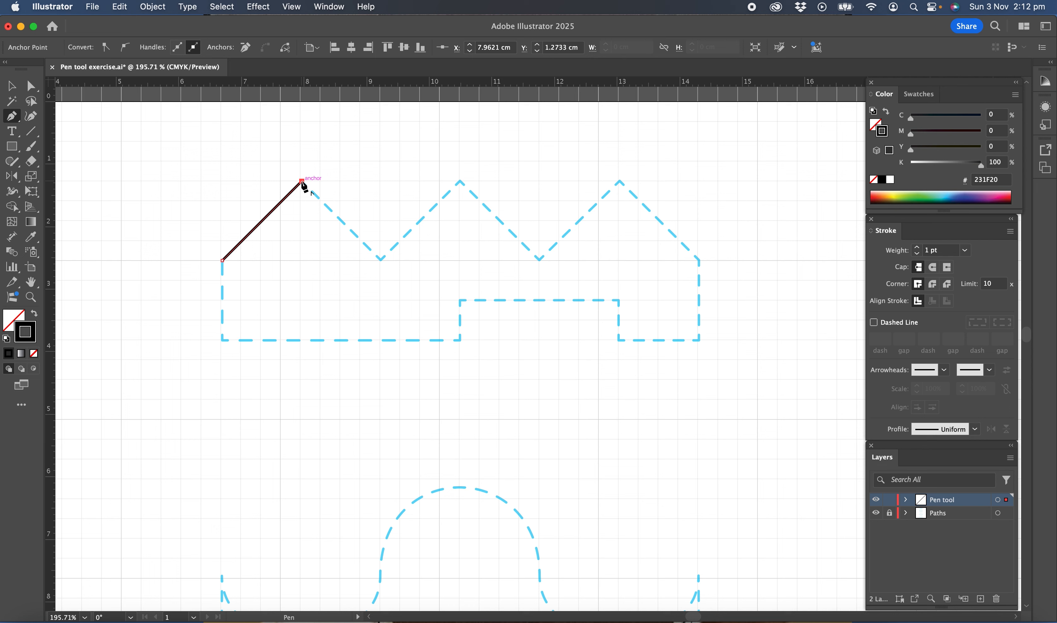
click(380, 260)
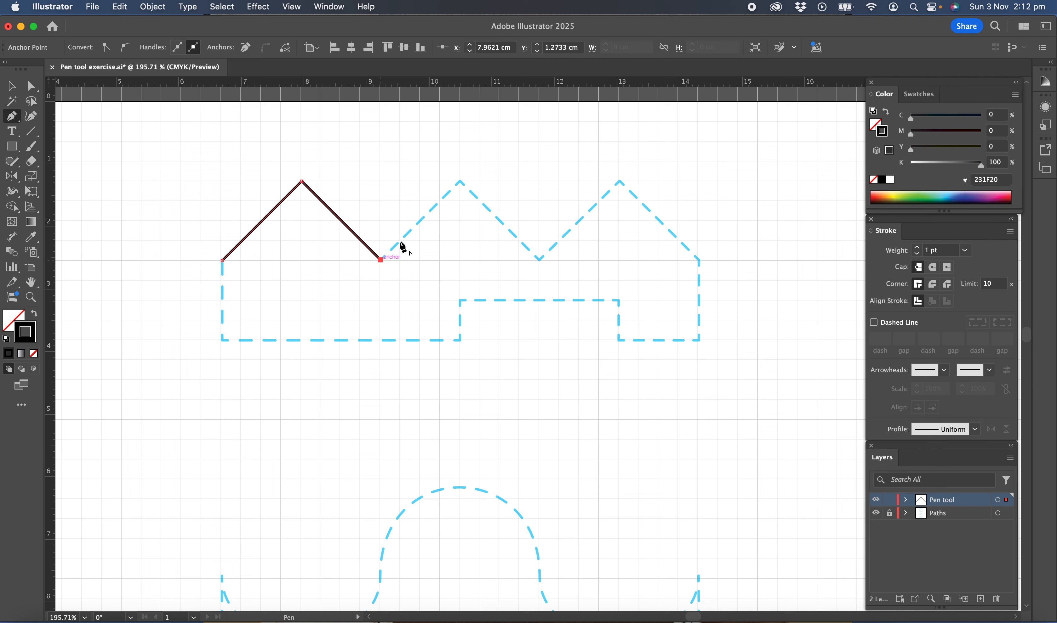
click(459, 181)
click(539, 259)
click(619, 181)
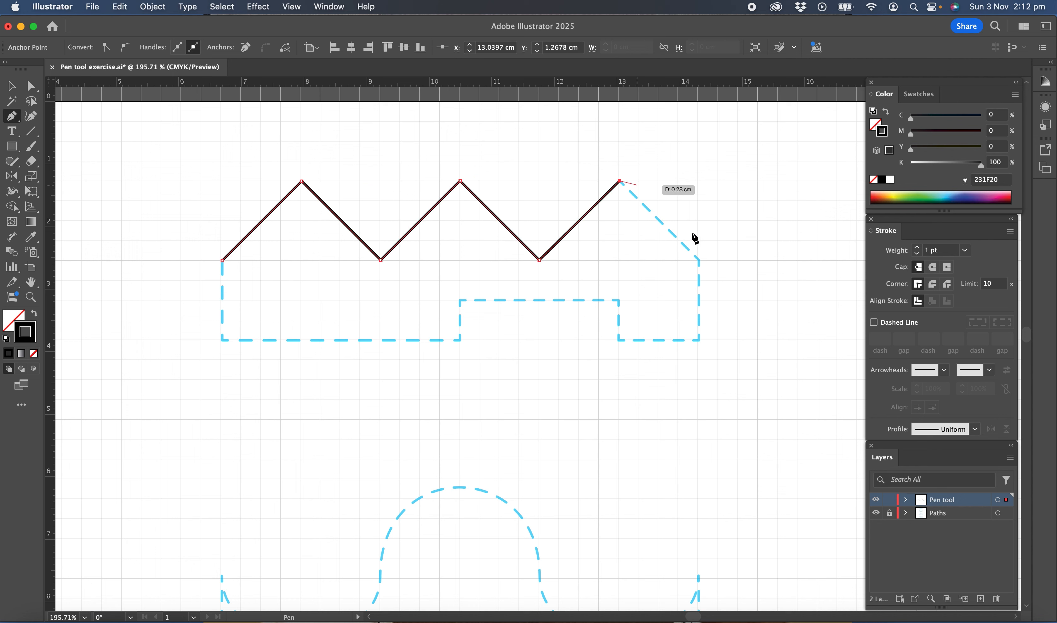
Step: Trace the zigzag shape's right side, notched bottom edge and left side with straight segments, closing the path at its starting anchor
click(699, 260)
click(699, 340)
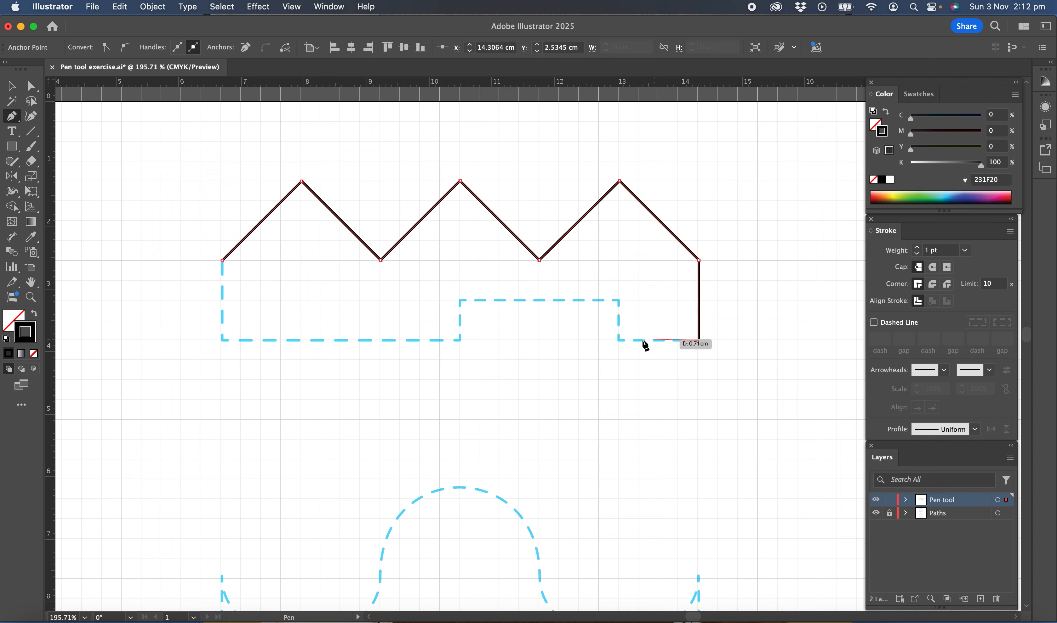
click(619, 340)
click(619, 301)
click(459, 301)
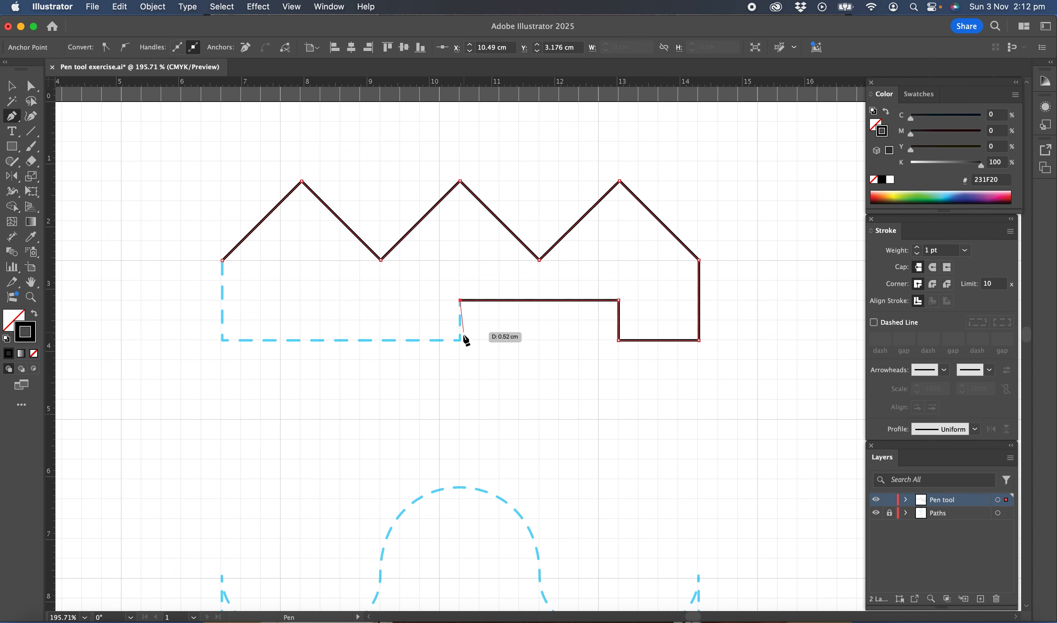
click(460, 341)
click(222, 340)
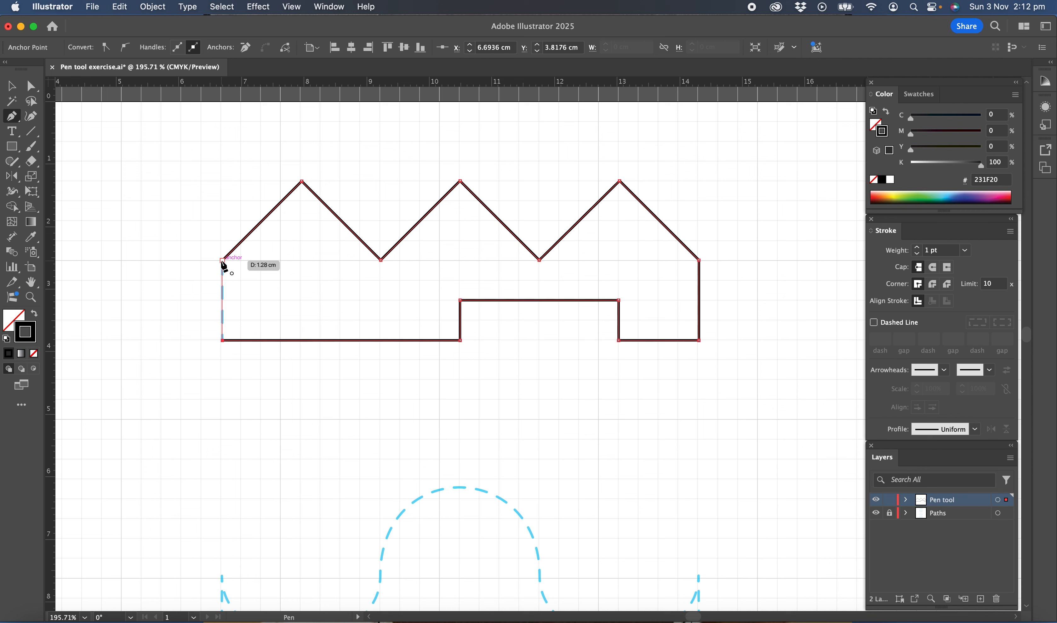
click(222, 261)
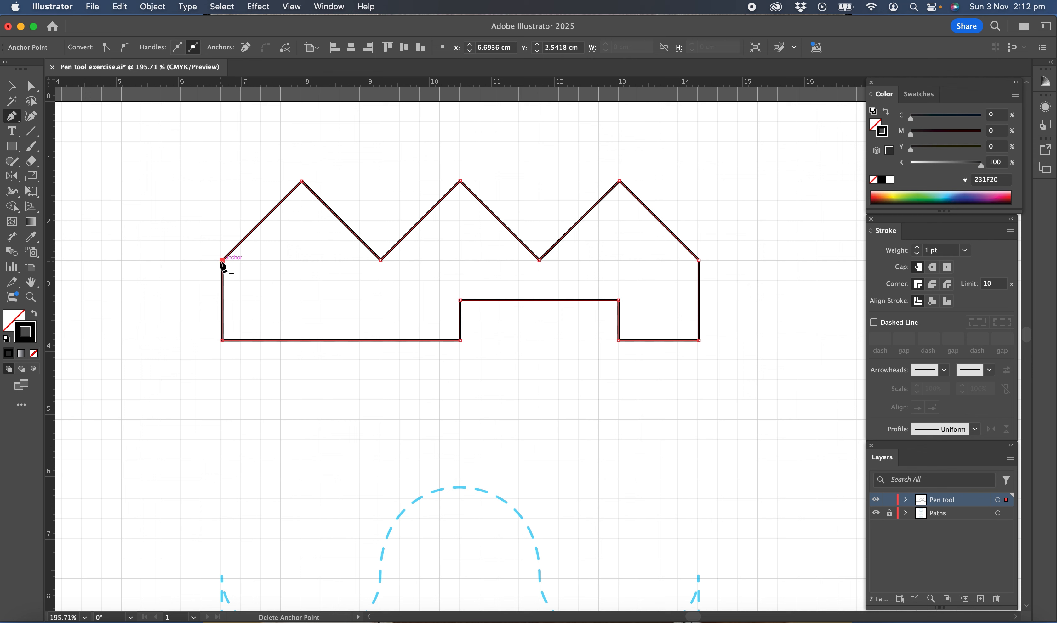
Step: Try a yellow fill (F8ED36) on the closed zigzag shape, and undo it
click(16, 320)
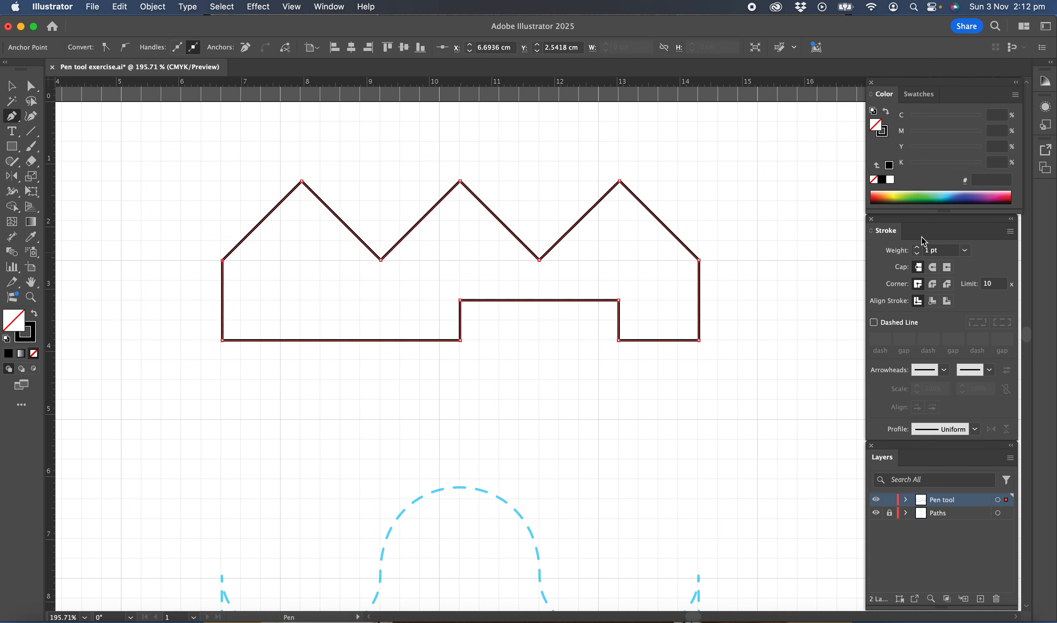
click(897, 193)
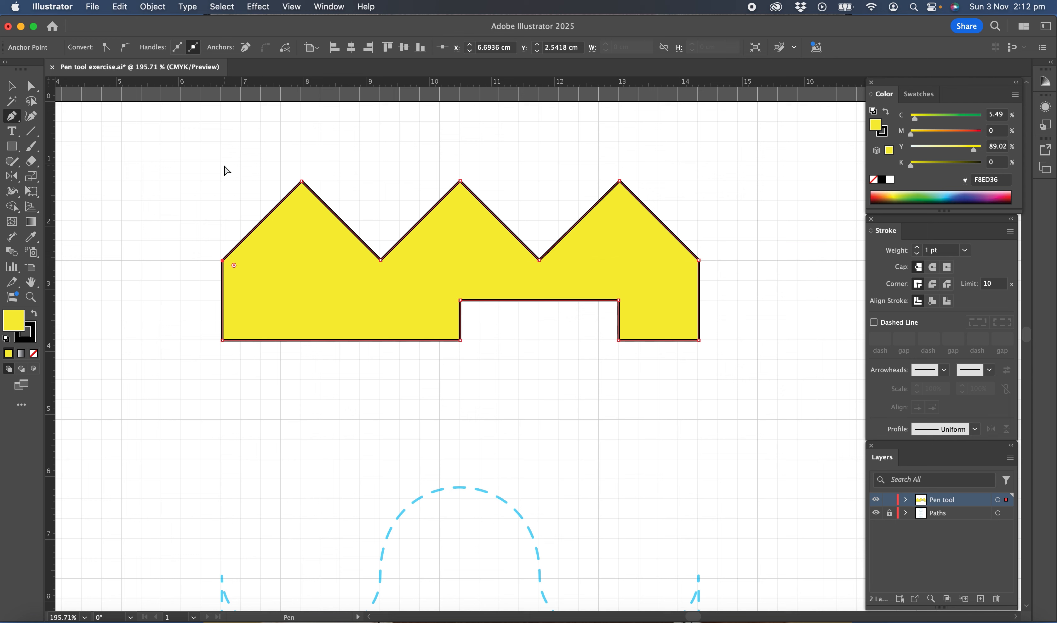
key(super+z)
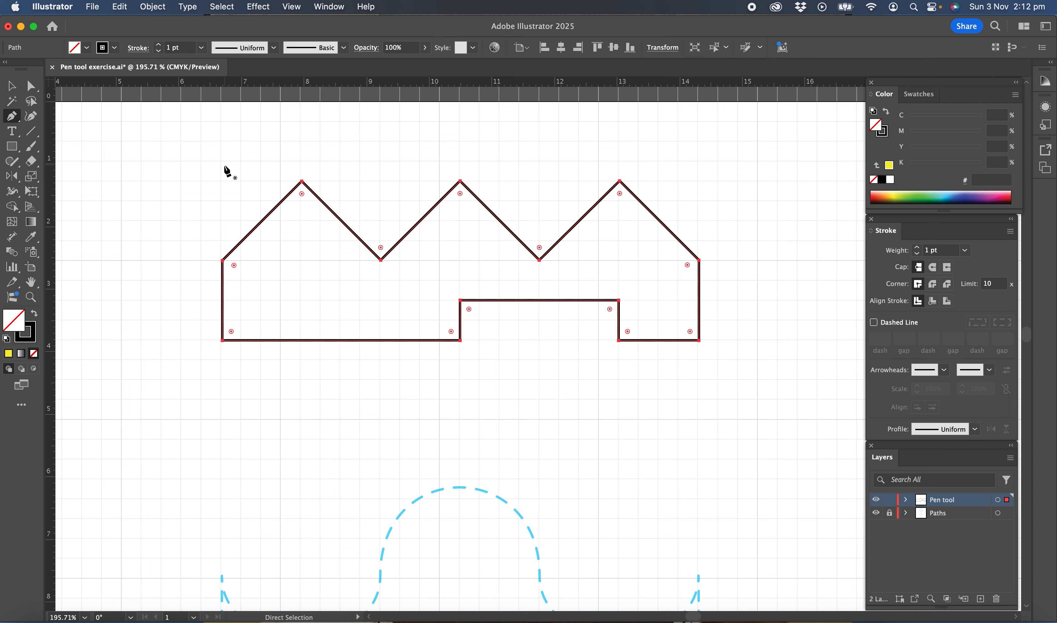
Step: Move the zigzag shape's lower-left anchor outward with Direct Selection, and return it to the dashed template corner
click(30, 87)
click(401, 213)
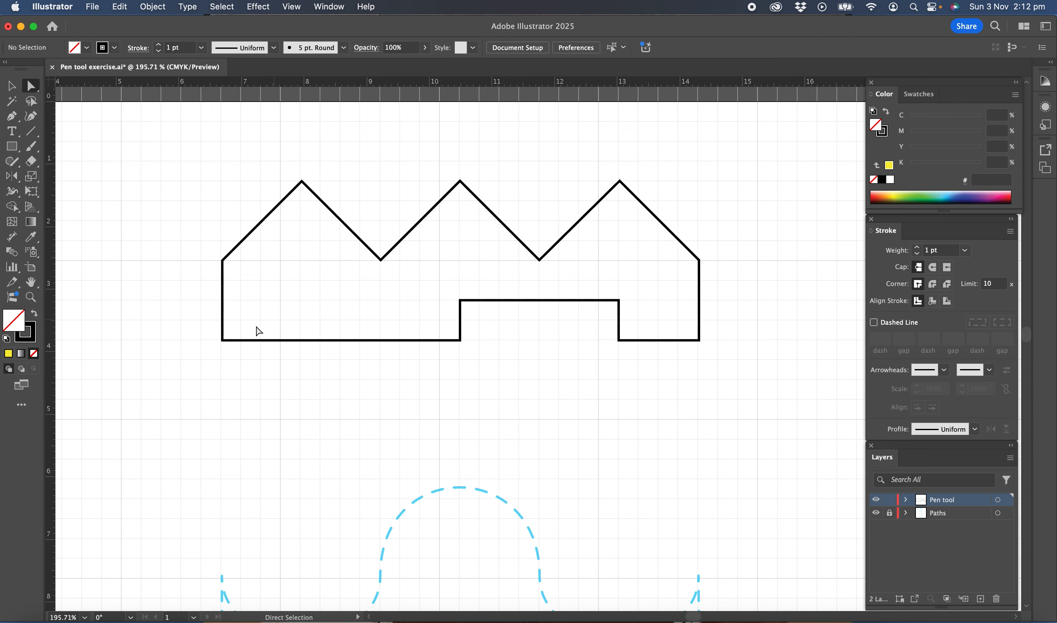
drag(222, 341, 205, 365)
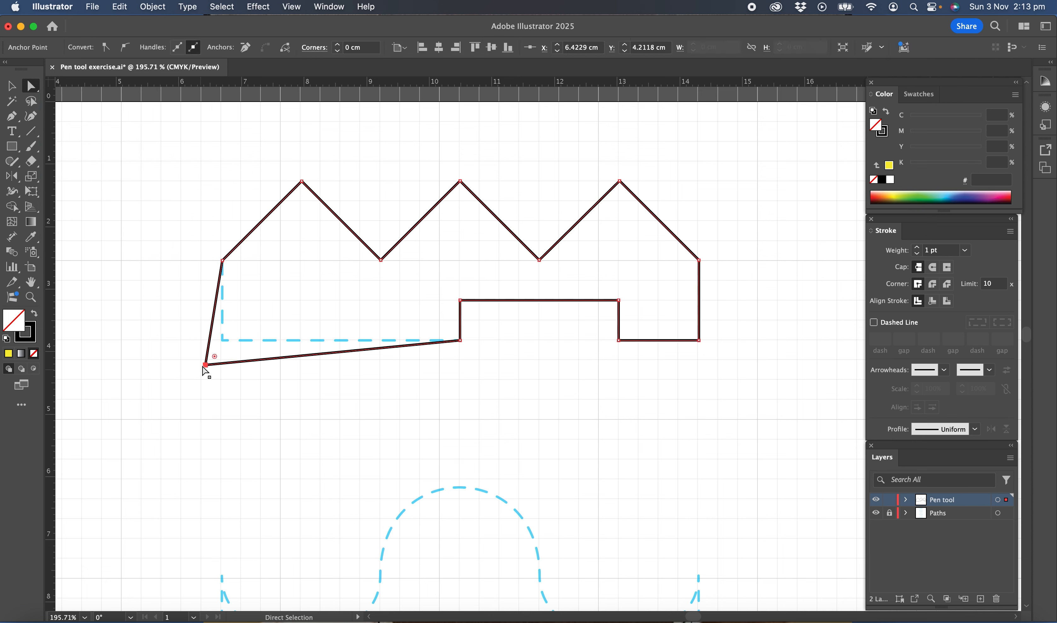
click(272, 305)
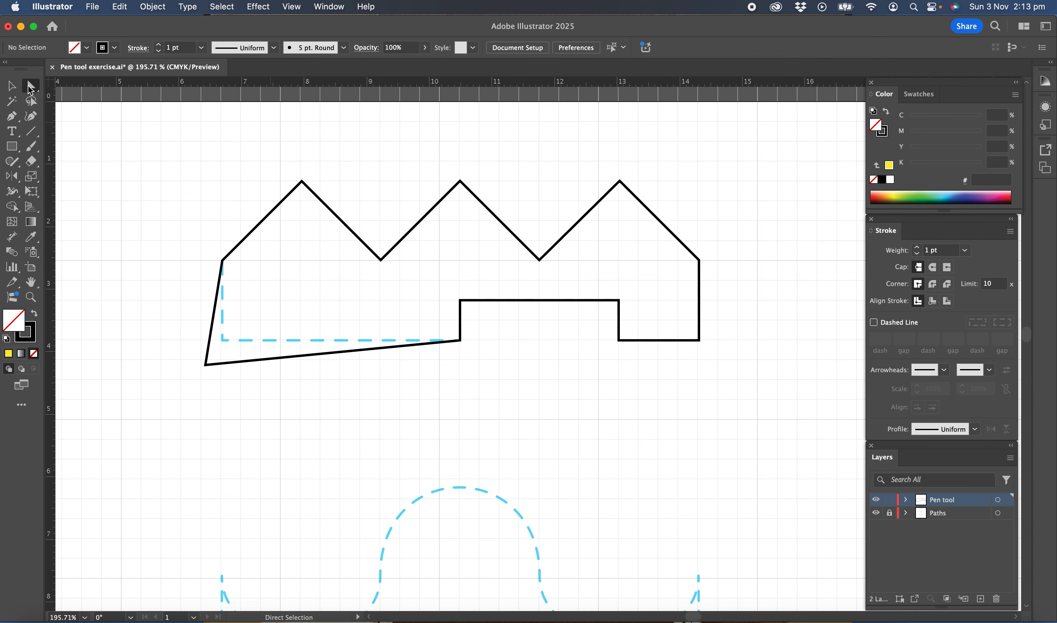
click(31, 88)
drag(206, 364, 222, 345)
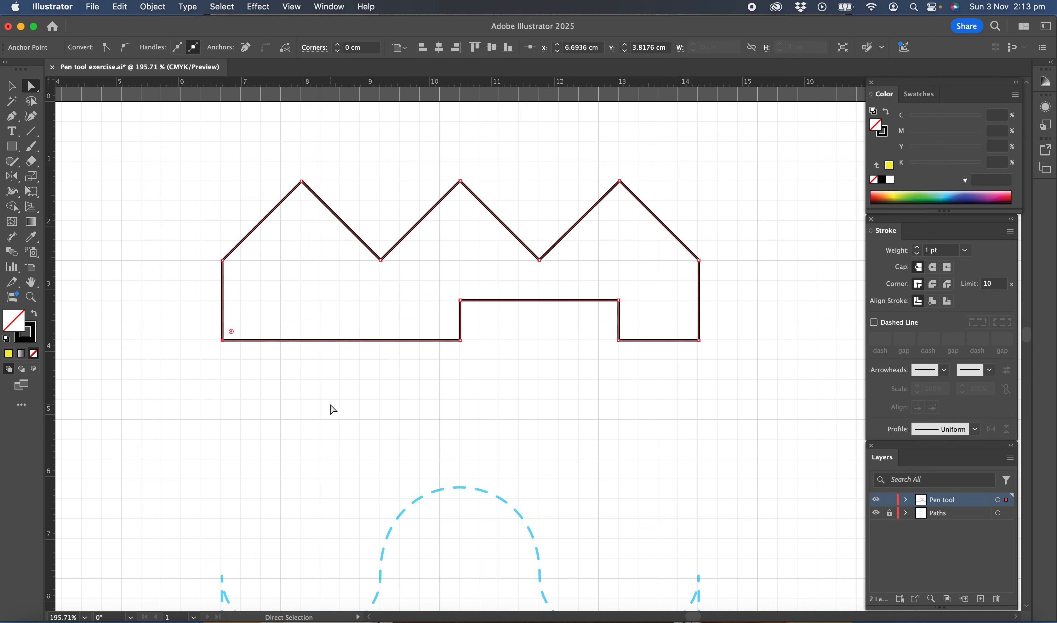
Step: Deselect the first shape and trace the second outline's wavy upper edge with three curved Pen segments, from its left end to its right end
scroll(331, 410, down, 15)
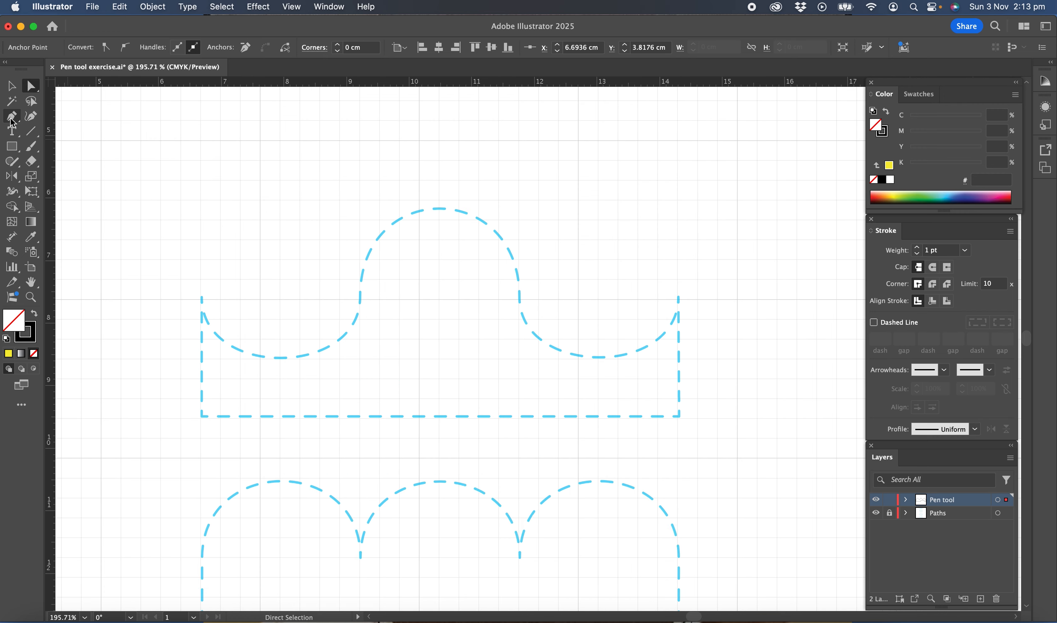
click(12, 87)
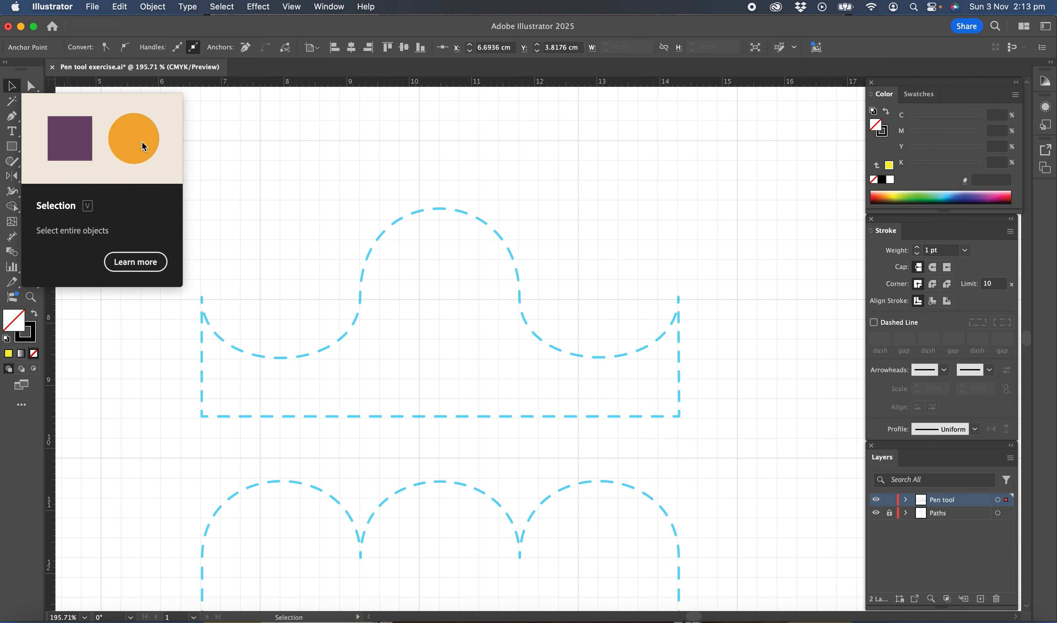
click(283, 146)
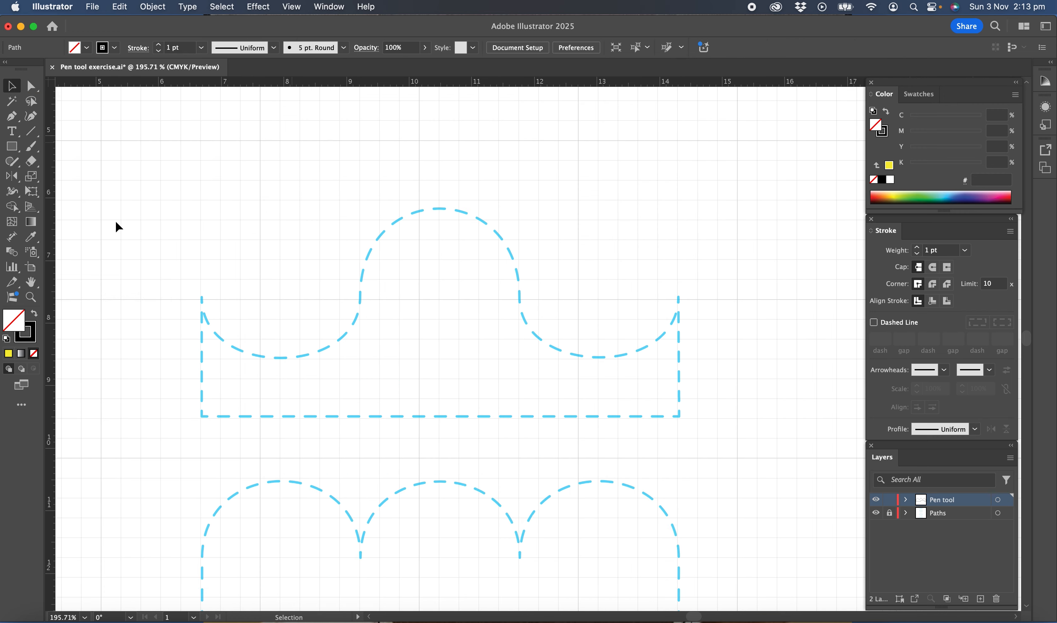
click(12, 116)
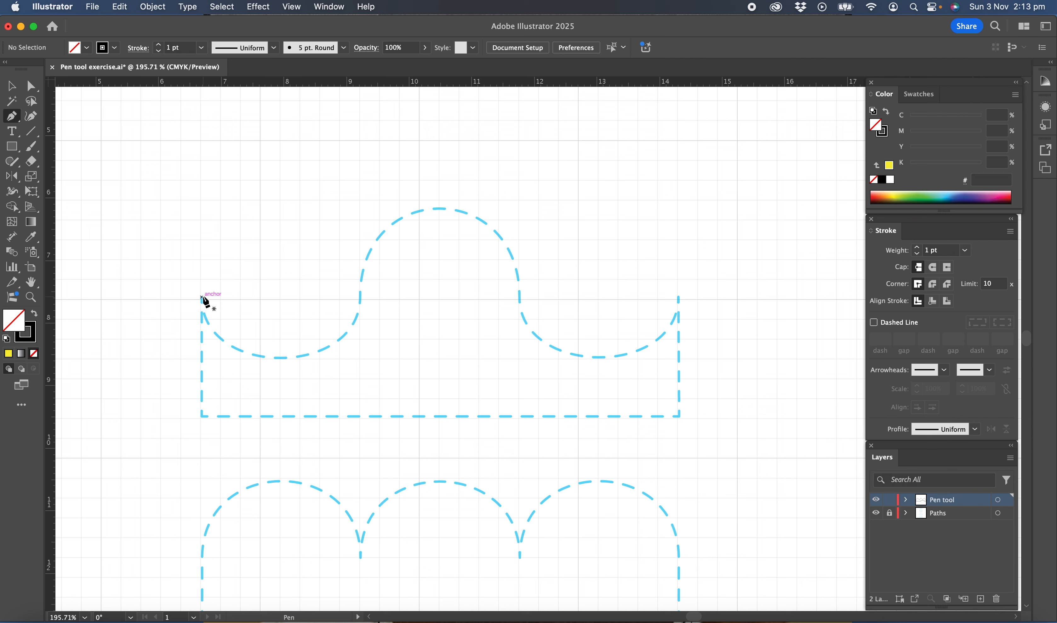
drag(202, 297, 201, 393)
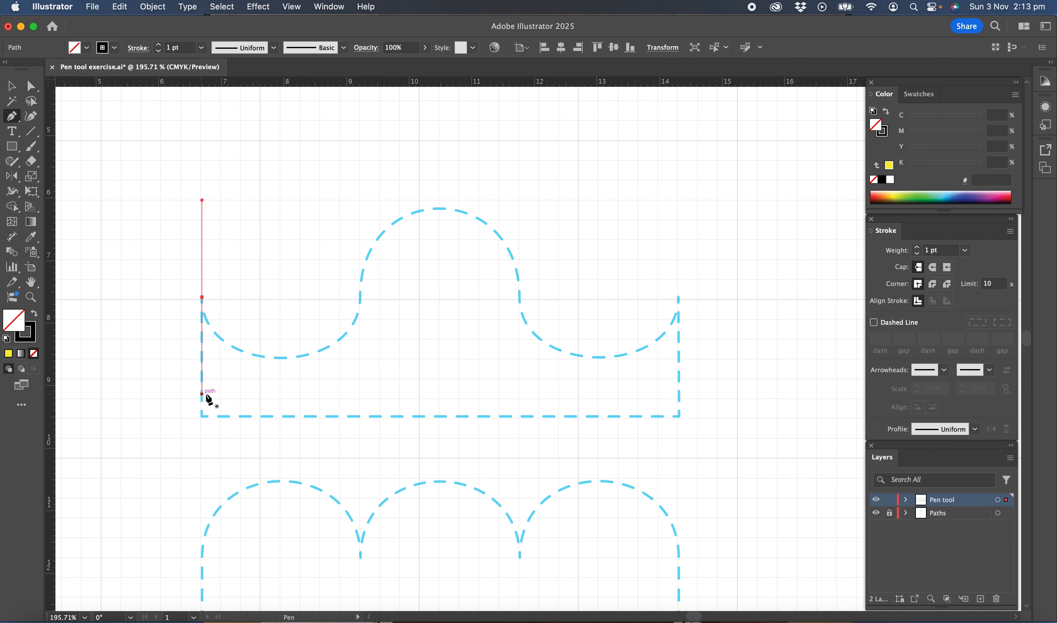
click(360, 297)
drag(360, 297, 362, 224)
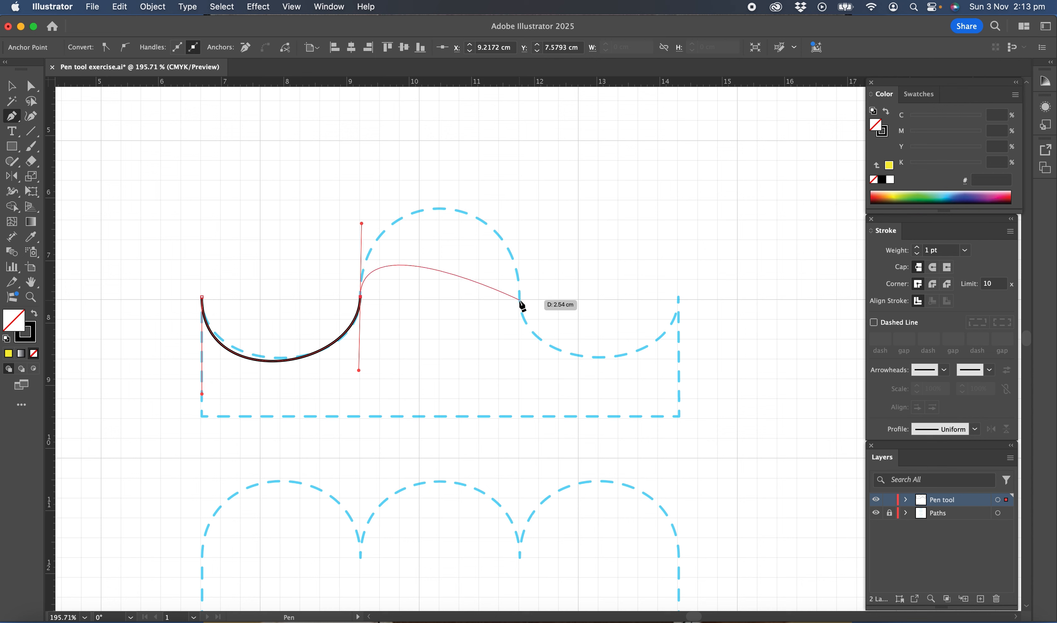
drag(519, 301, 516, 435)
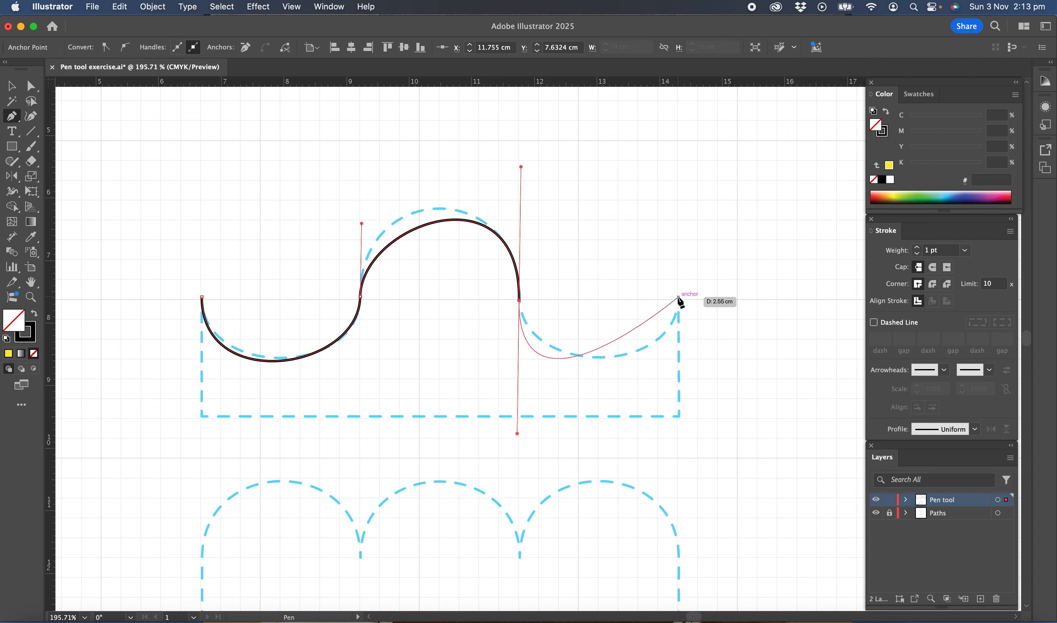
drag(678, 297, 680, 210)
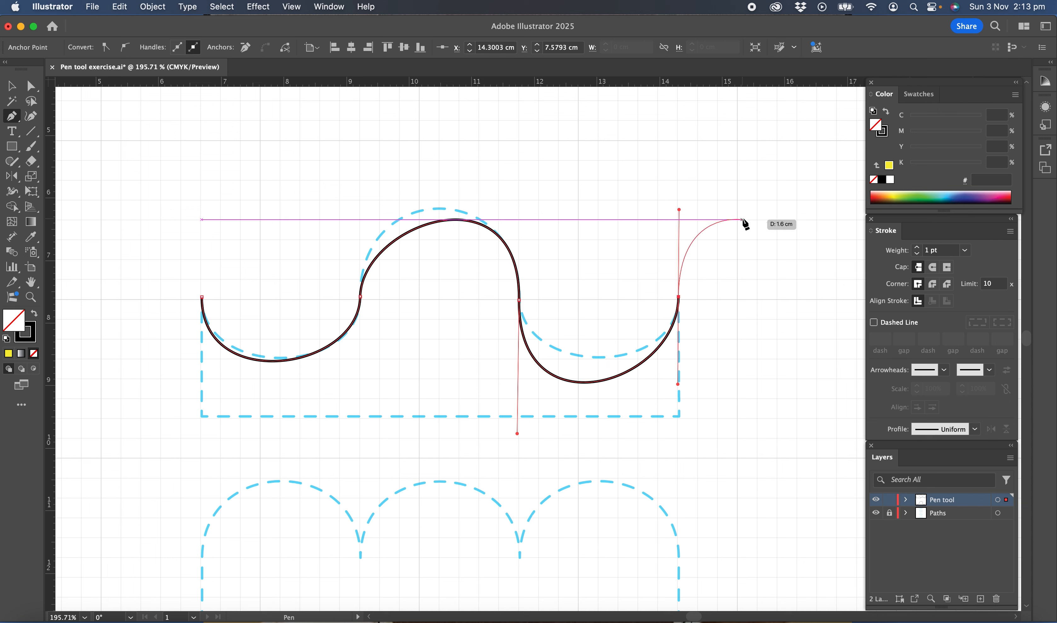
Step: Complete the wavy shape with straight segments down its right side, along the base and up the left side, closing the path at its starting anchor
click(679, 298)
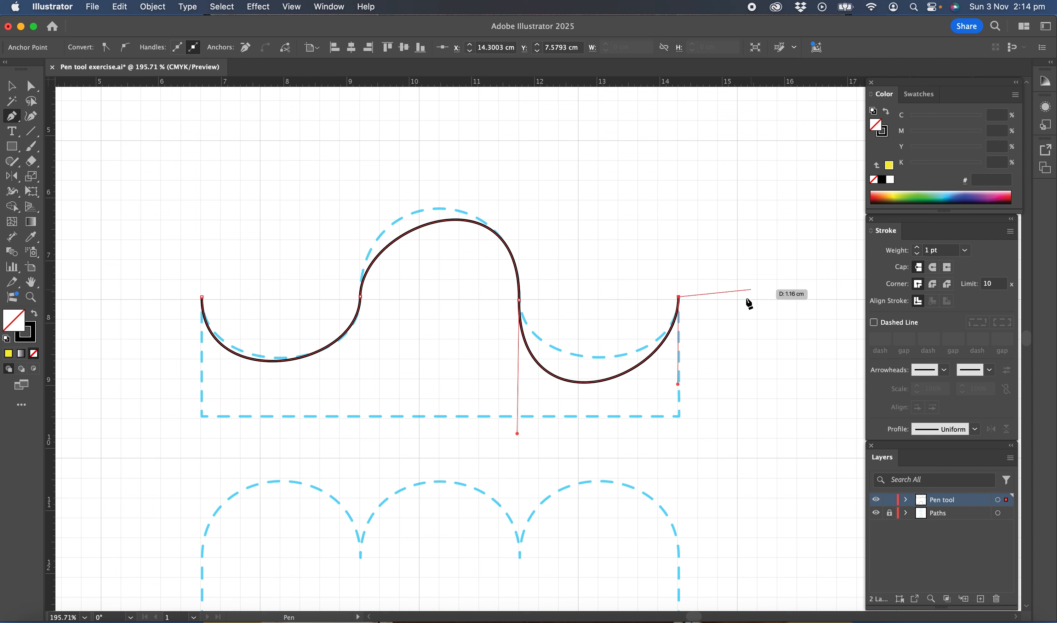
click(678, 416)
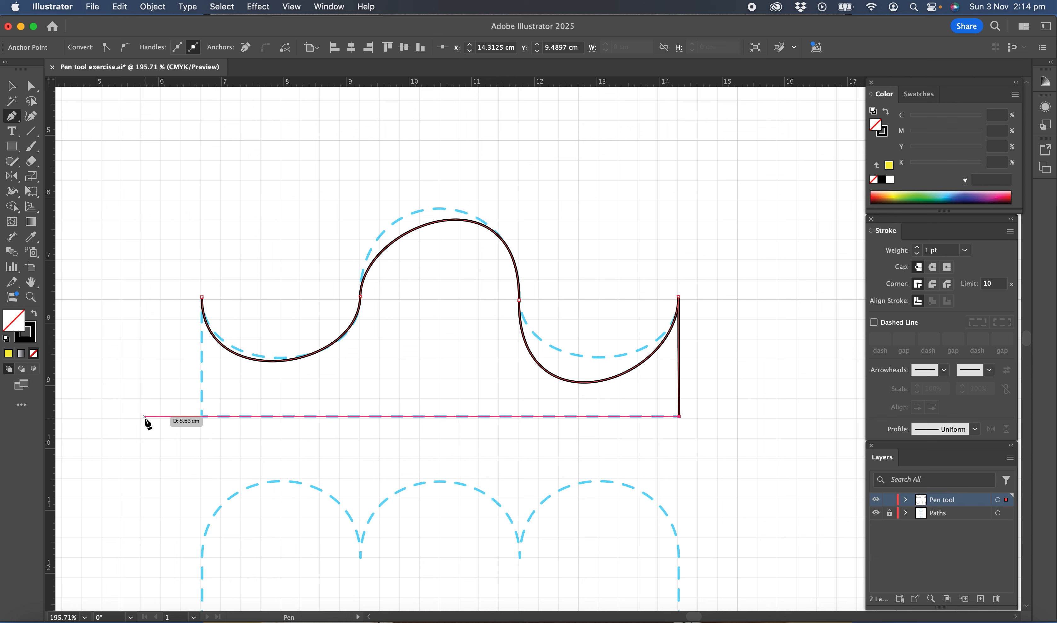
click(201, 416)
click(201, 297)
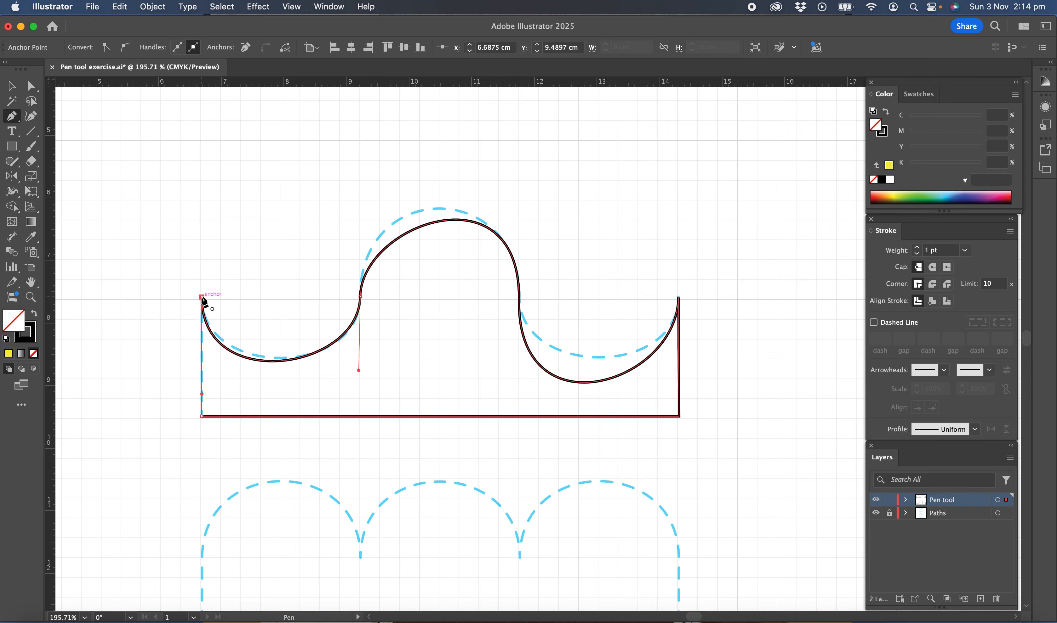
Step: Reshape the wavy shape's left dip with Direct Selection, adjusting the curve and its right handle to match the dashed template
click(32, 88)
click(326, 161)
click(248, 356)
drag(247, 357, 248, 357)
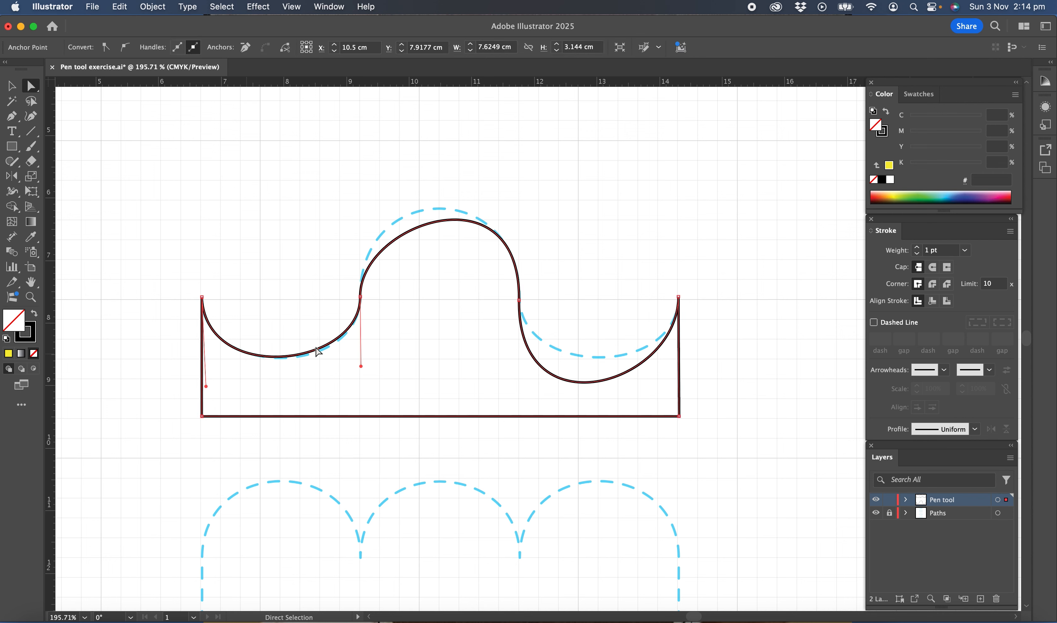
drag(361, 367, 360, 374)
Step: Adjust the direction handles of the wavy shape's middle arch and right dip so both curves follow the dashed template
click(394, 244)
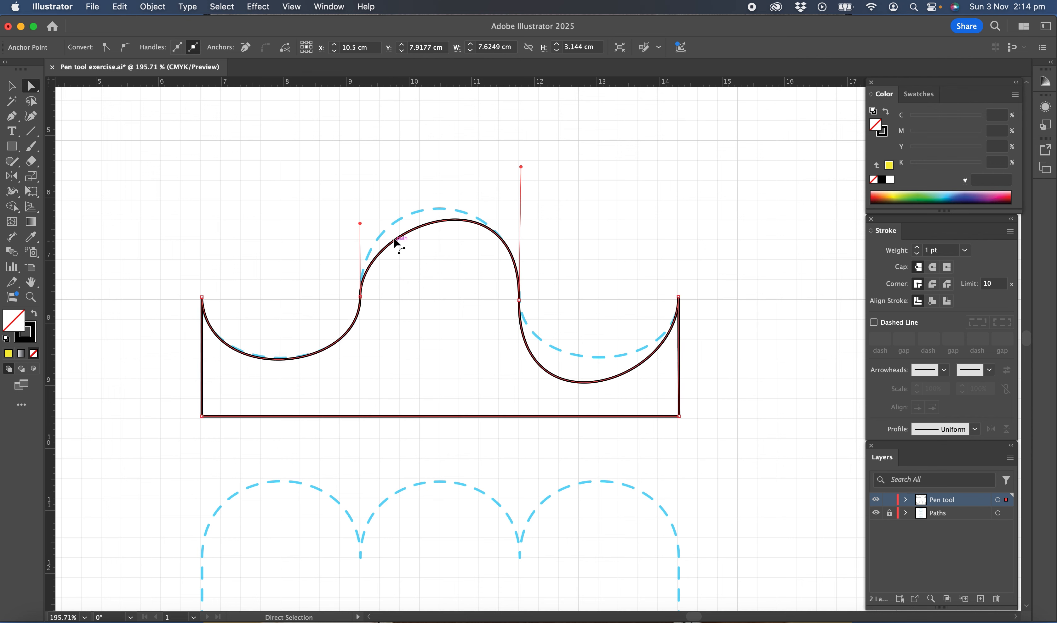
drag(360, 224, 360, 187)
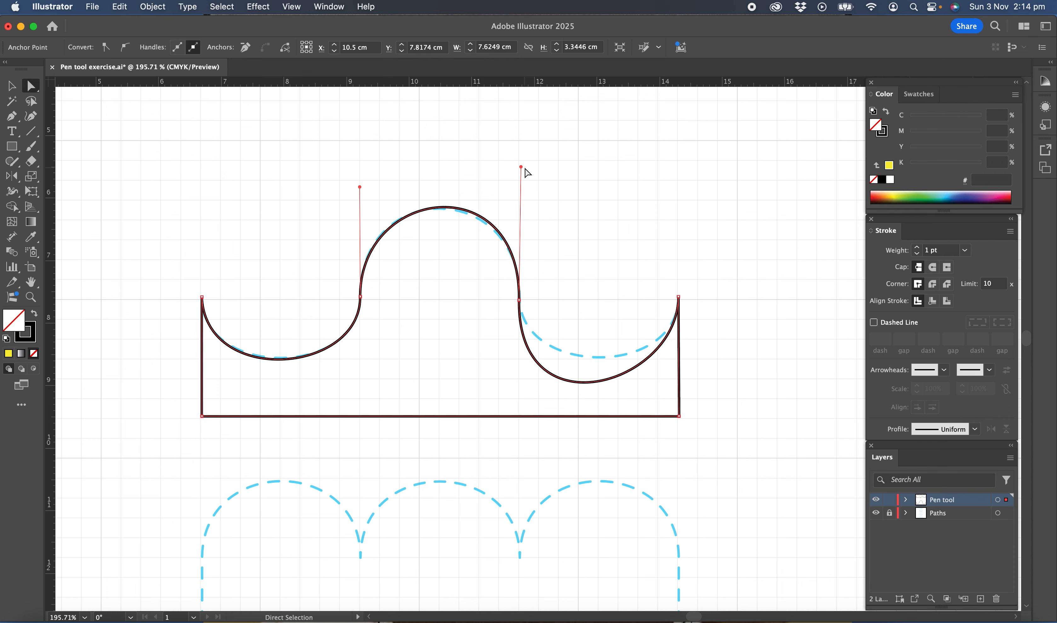
drag(521, 167, 520, 175)
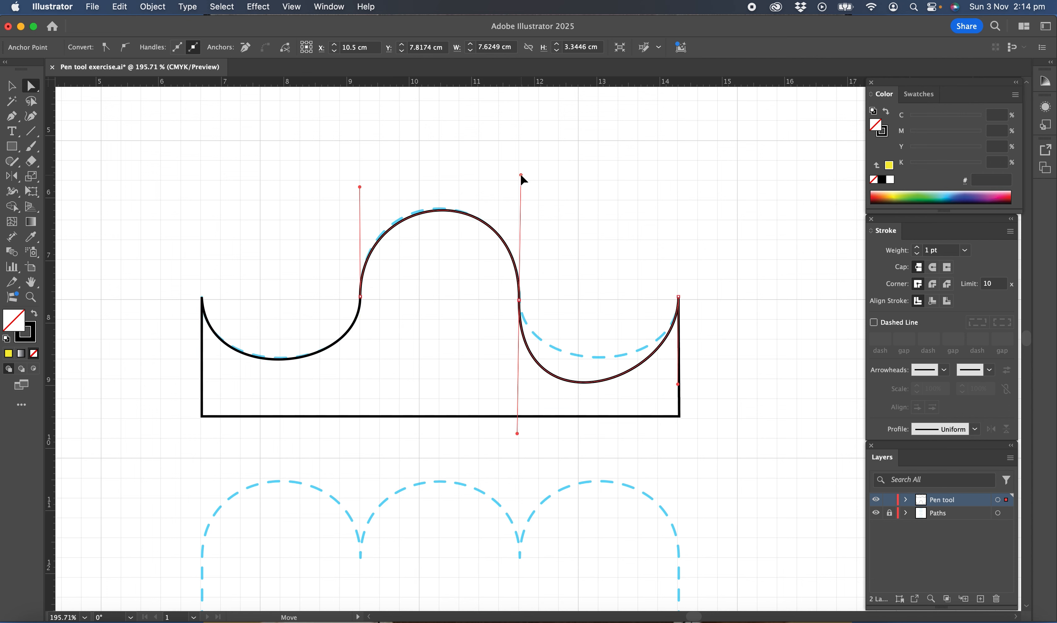
click(597, 382)
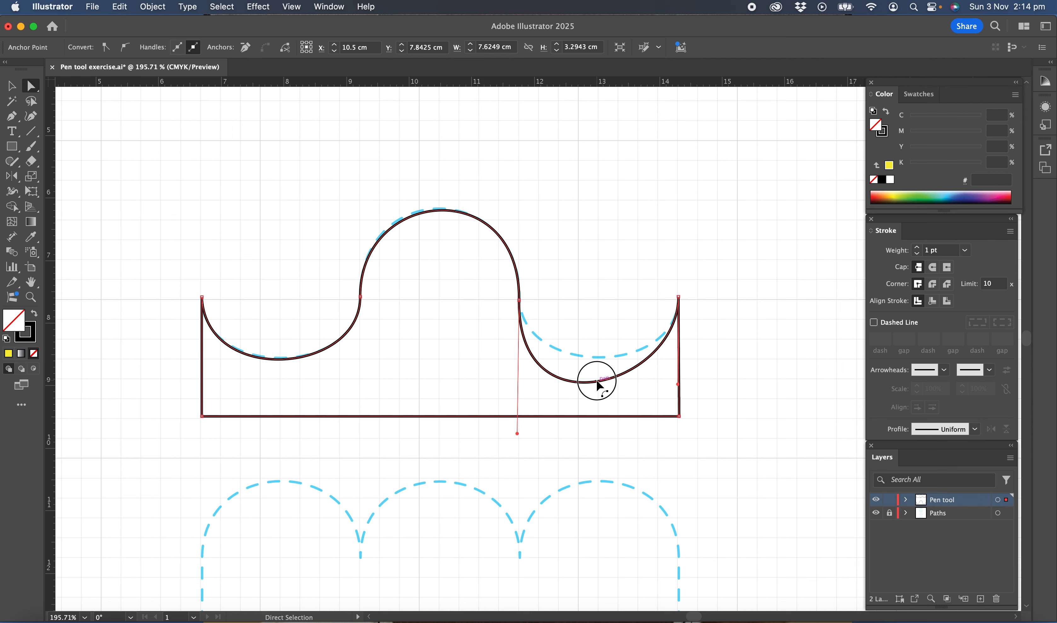
drag(517, 435, 515, 371)
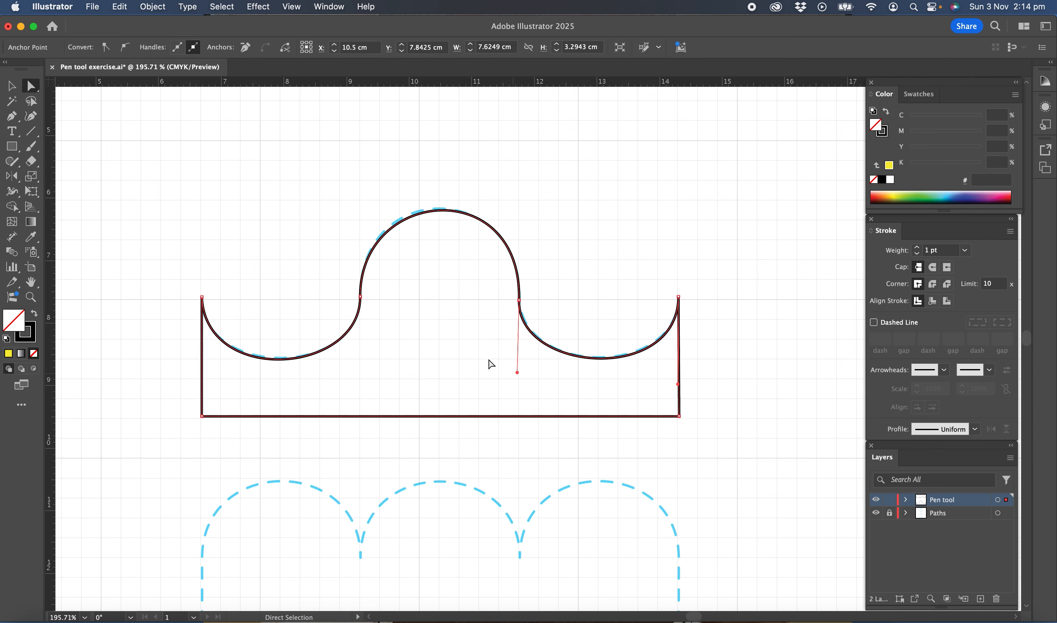
Step: Deselect the wavy shape and trace the third outline's three upper arches with the Pen tool, making sharp corners where the arches meet
scroll(488, 359, down, 5)
scroll(488, 360, down, 4)
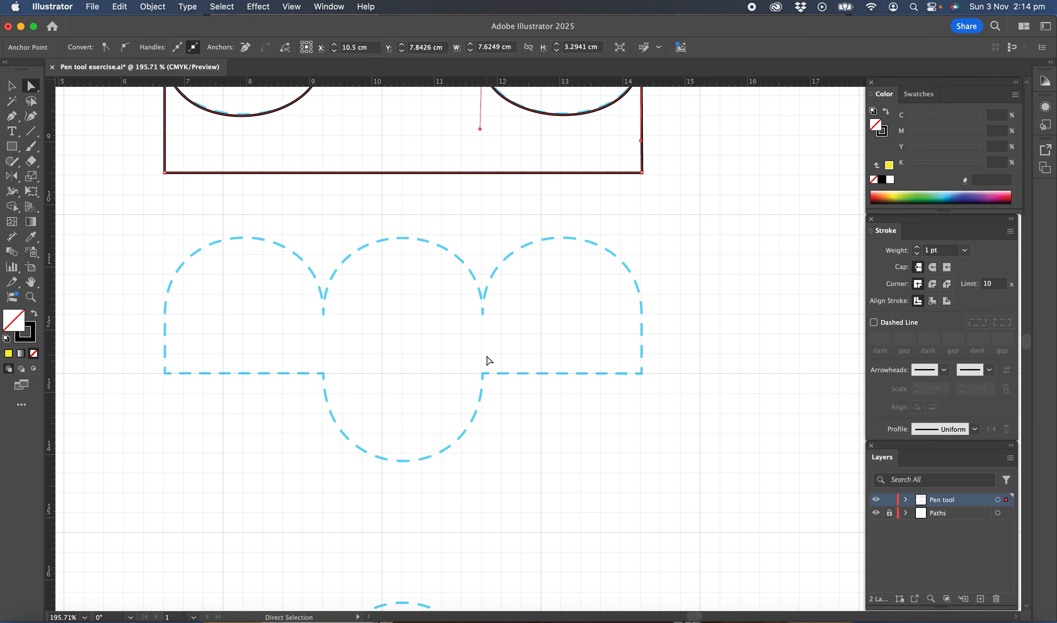
click(574, 290)
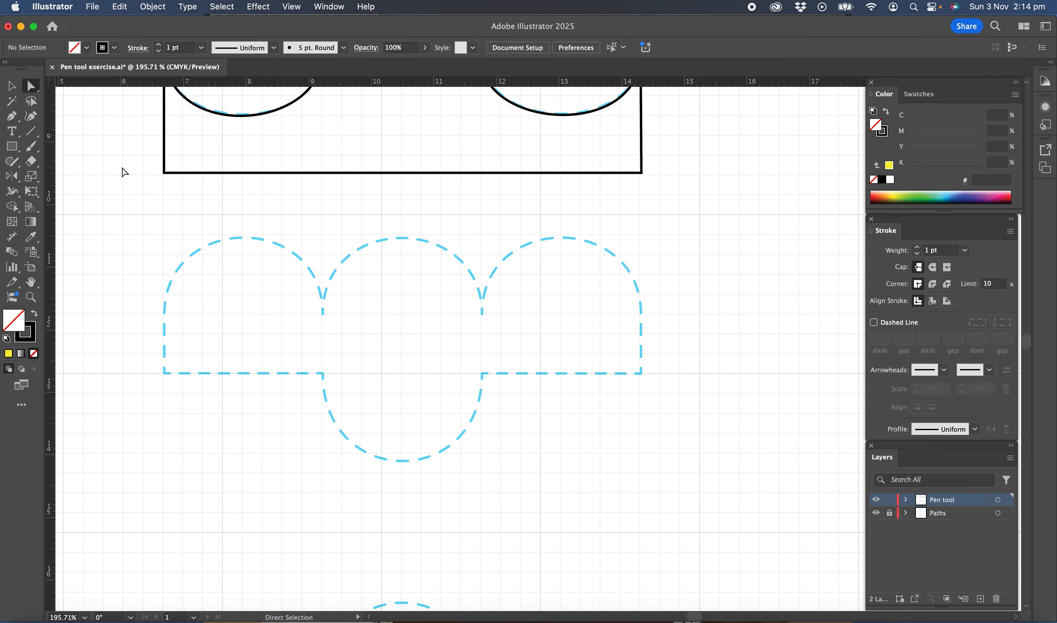
click(11, 116)
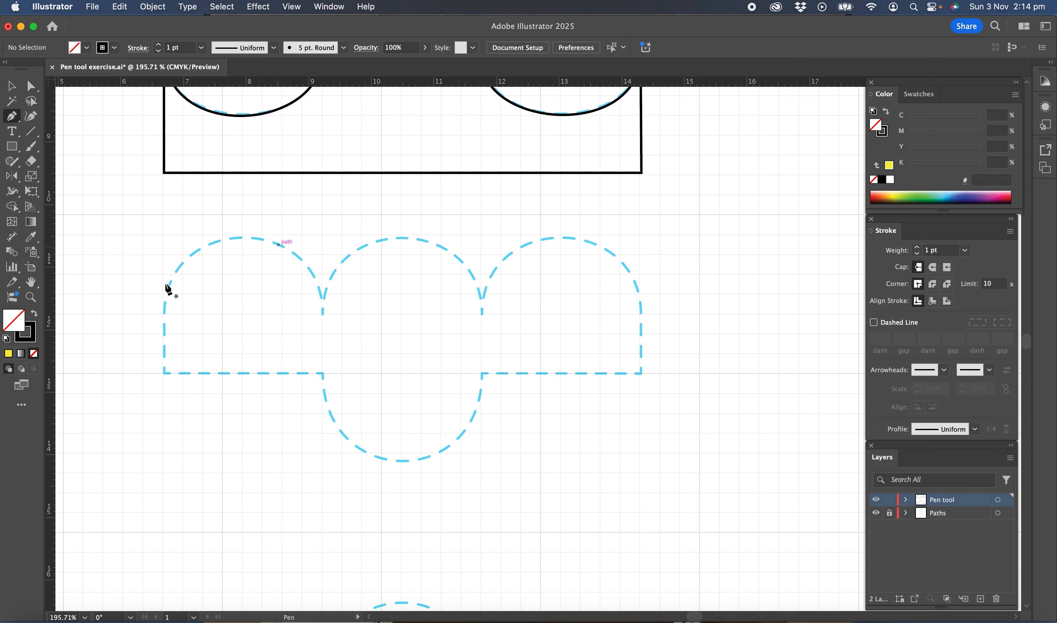
click(163, 311)
drag(158, 243, 164, 229)
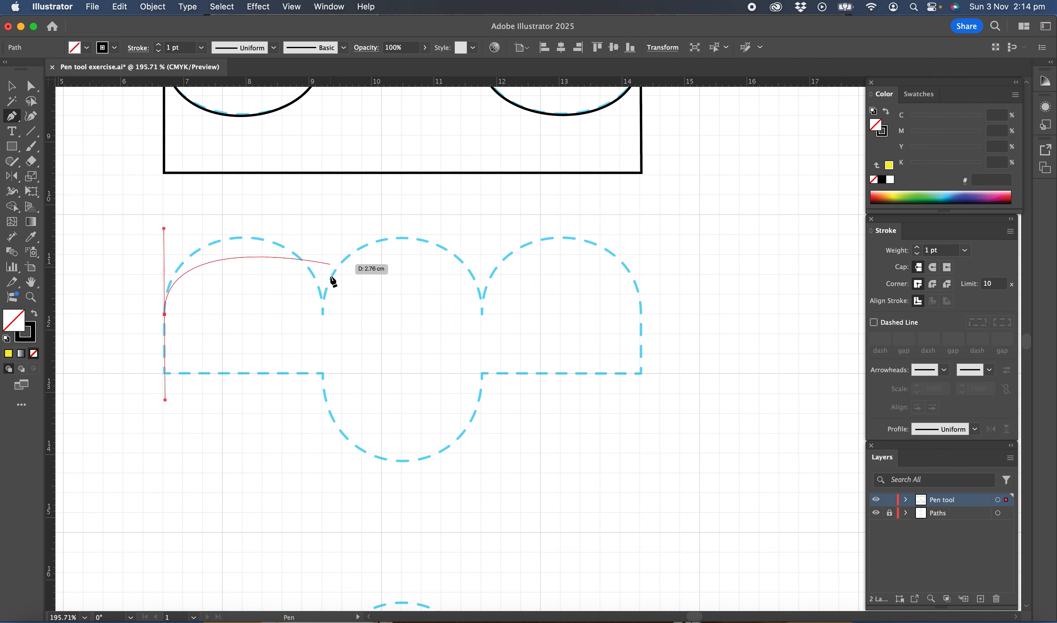
drag(322, 315, 321, 419)
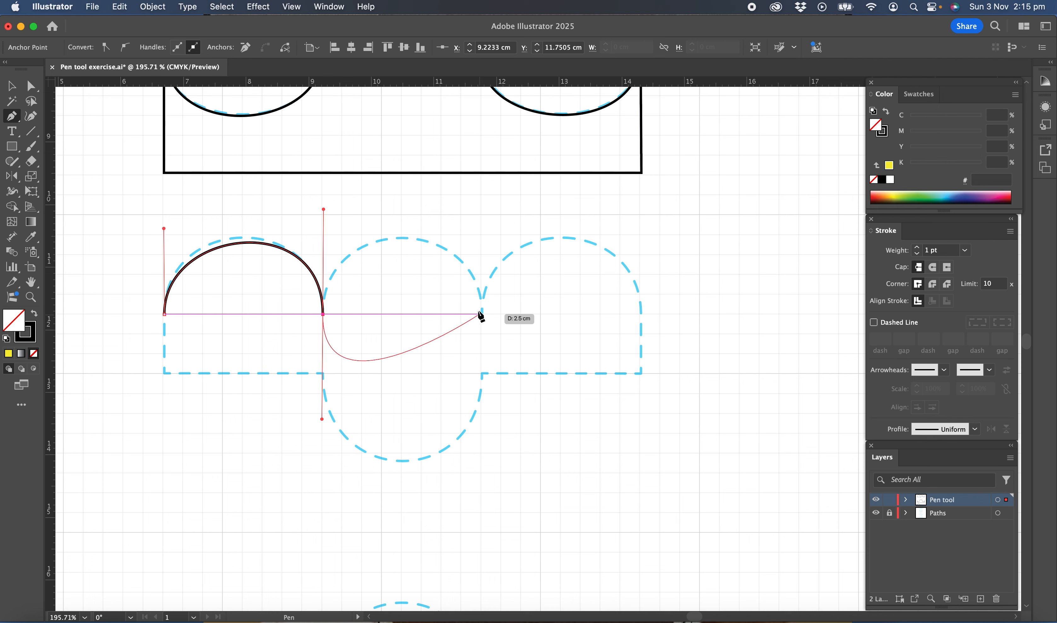
click(322, 315)
drag(482, 315, 484, 415)
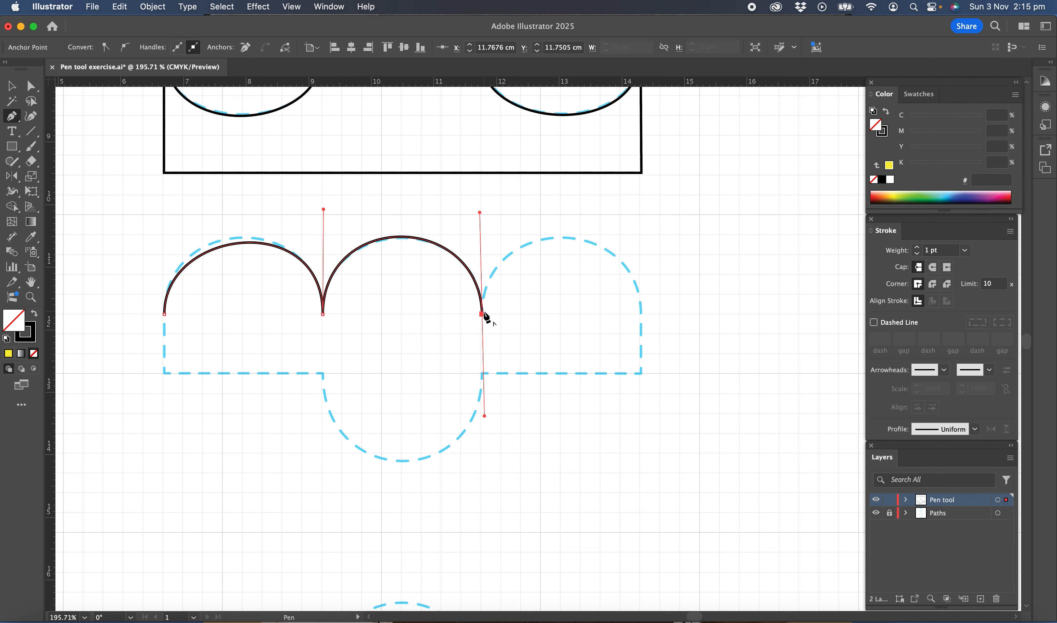
drag(482, 315, 484, 213)
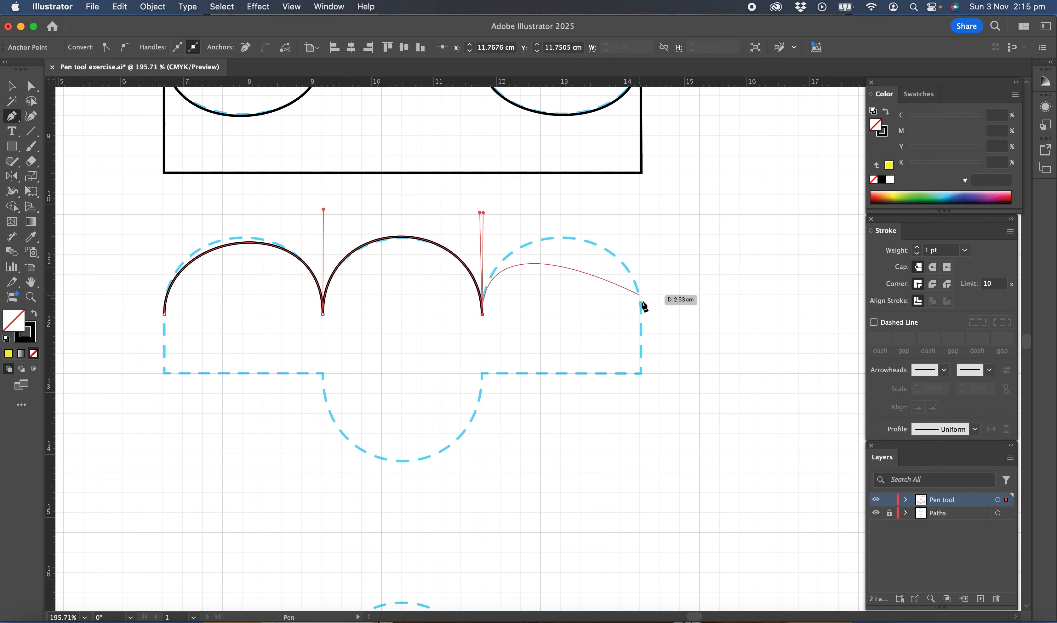
drag(641, 315, 641, 417)
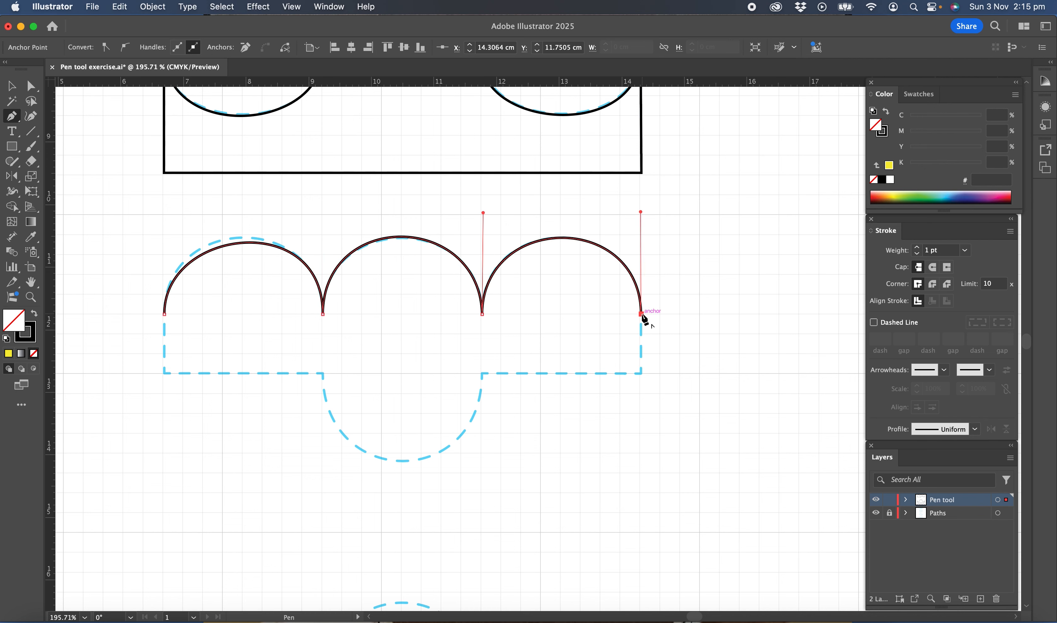
Step: Trace the three-arch shape's straight right side, base with its central semicircular bulge, and left side, closing the path at its starting anchor
click(641, 373)
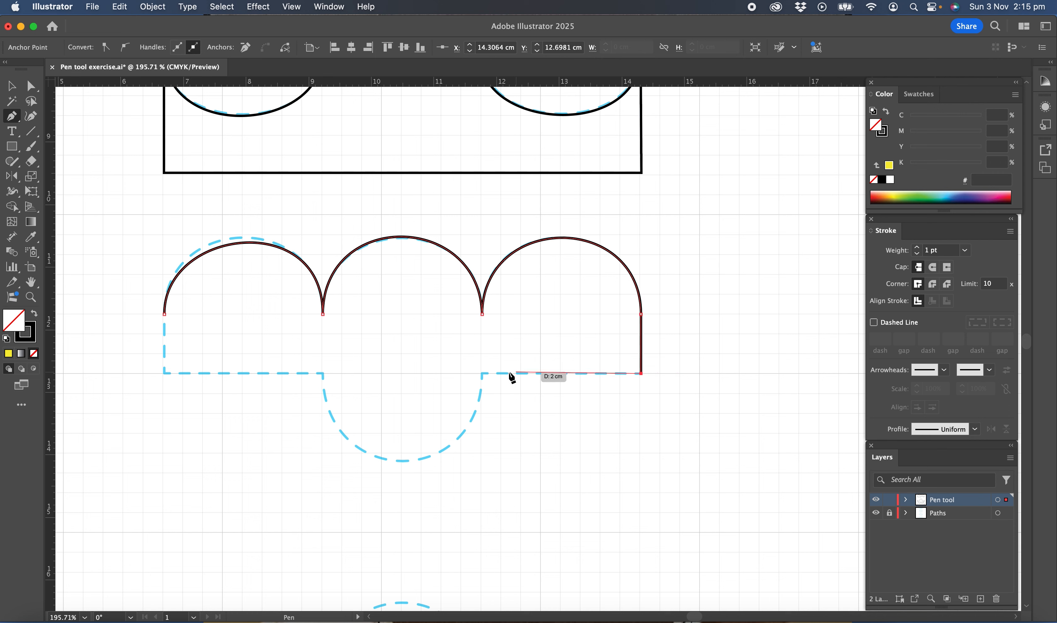
click(482, 373)
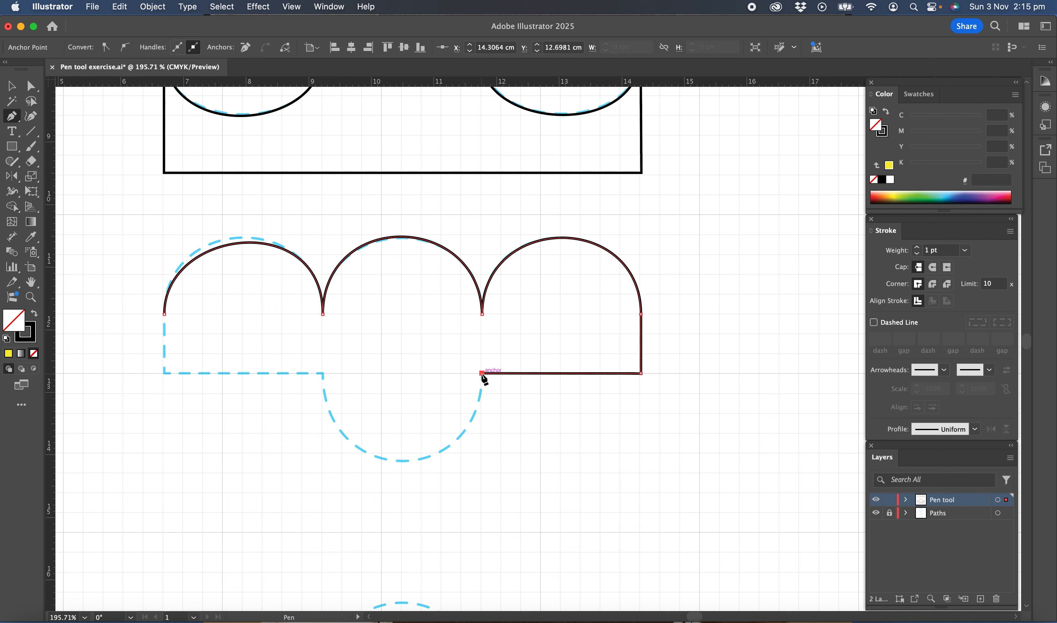
drag(482, 374, 481, 499)
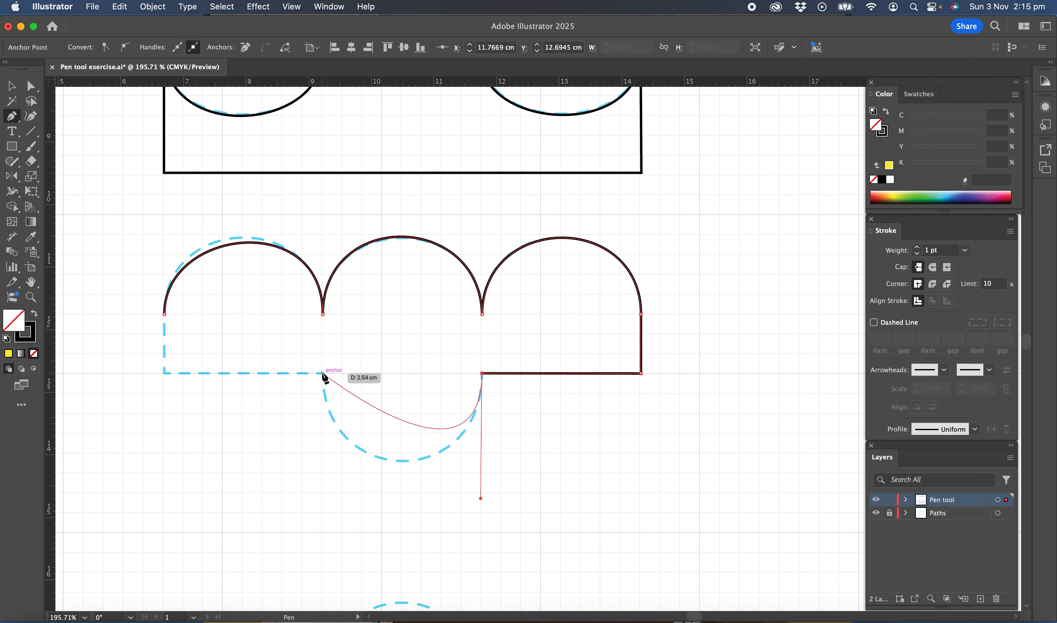
drag(323, 374, 323, 262)
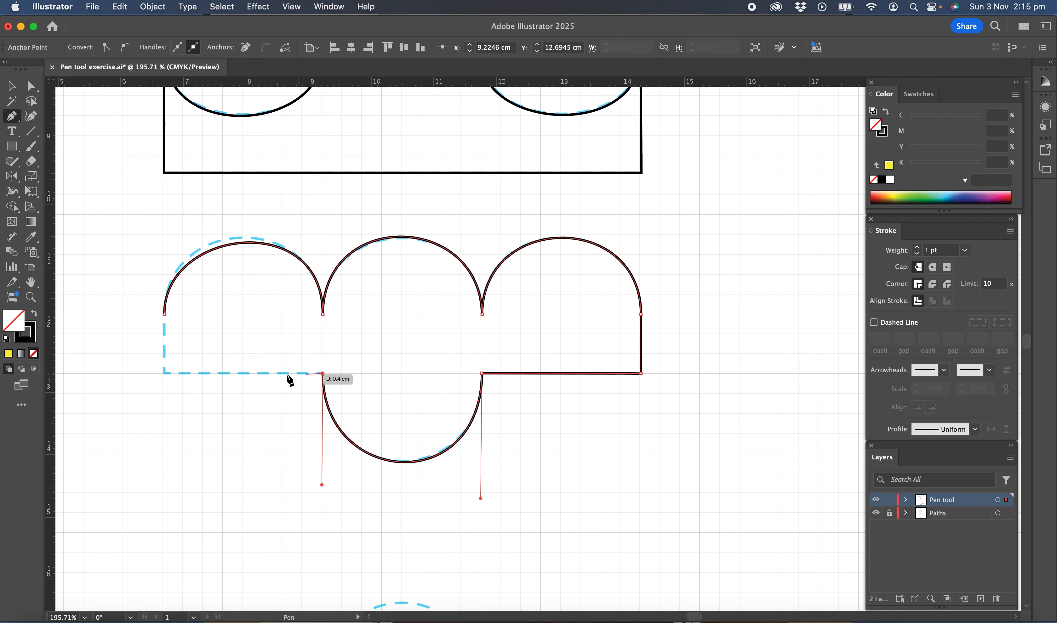
click(164, 374)
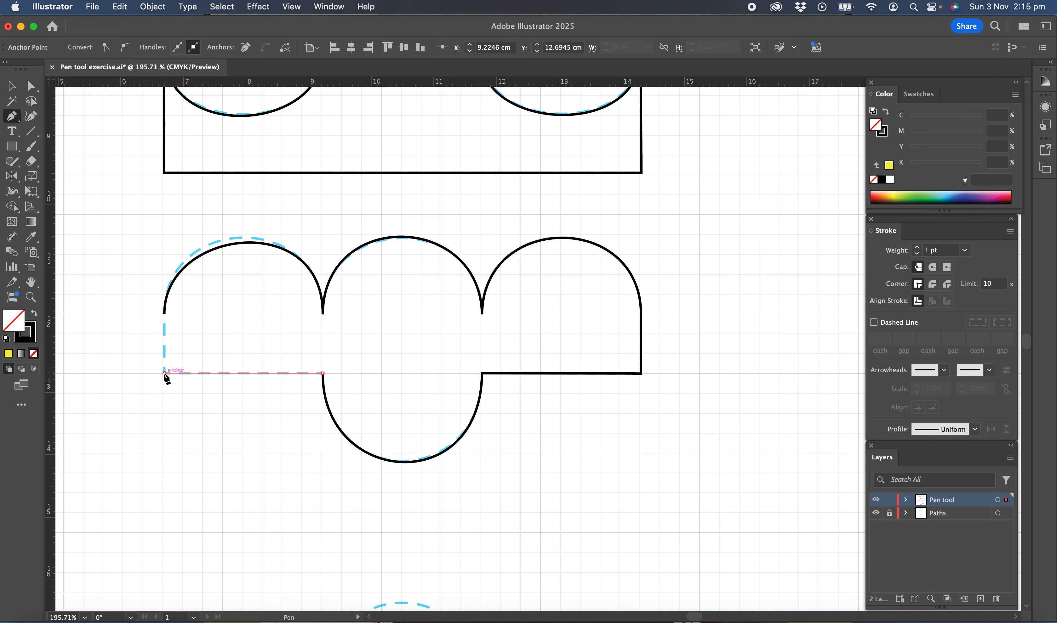
click(165, 316)
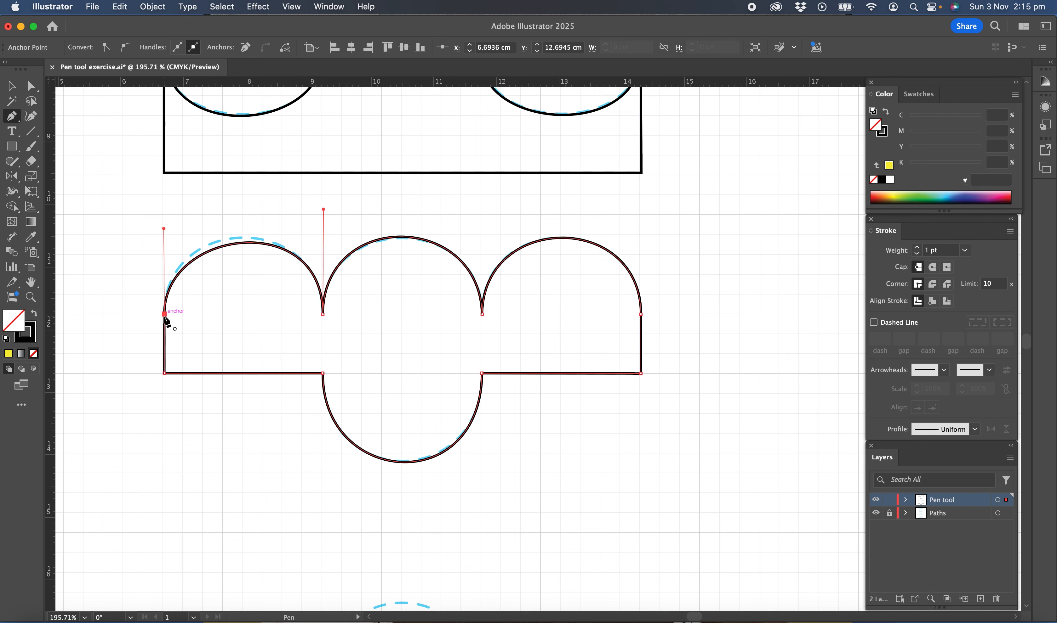
Step: Extend the left arch's outer handle upward with Direct Selection to match the dashed template, and deselect the shape
click(31, 87)
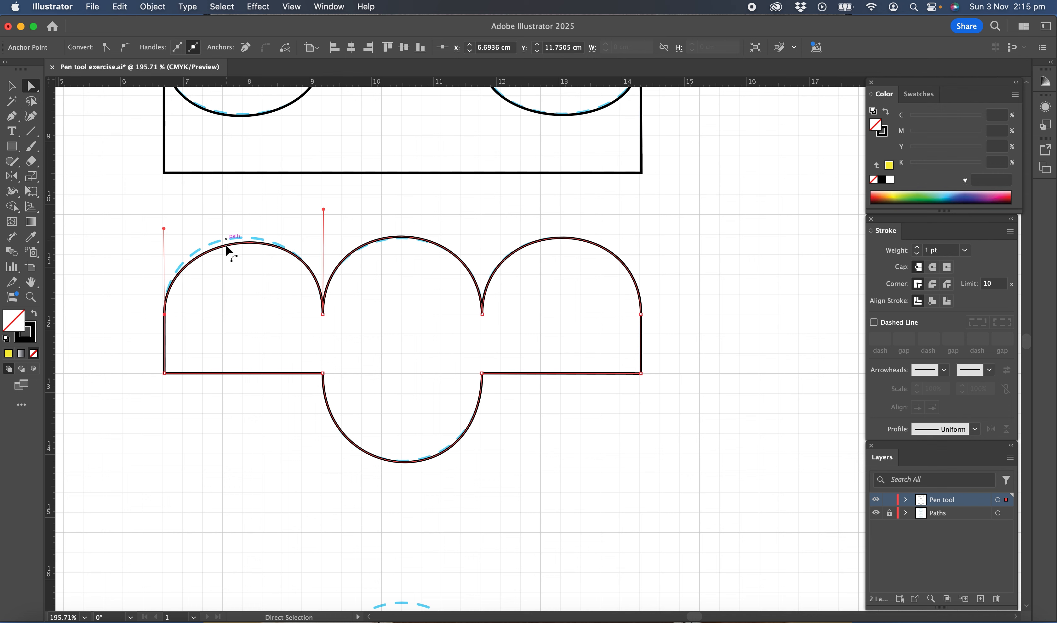
drag(164, 229, 161, 216)
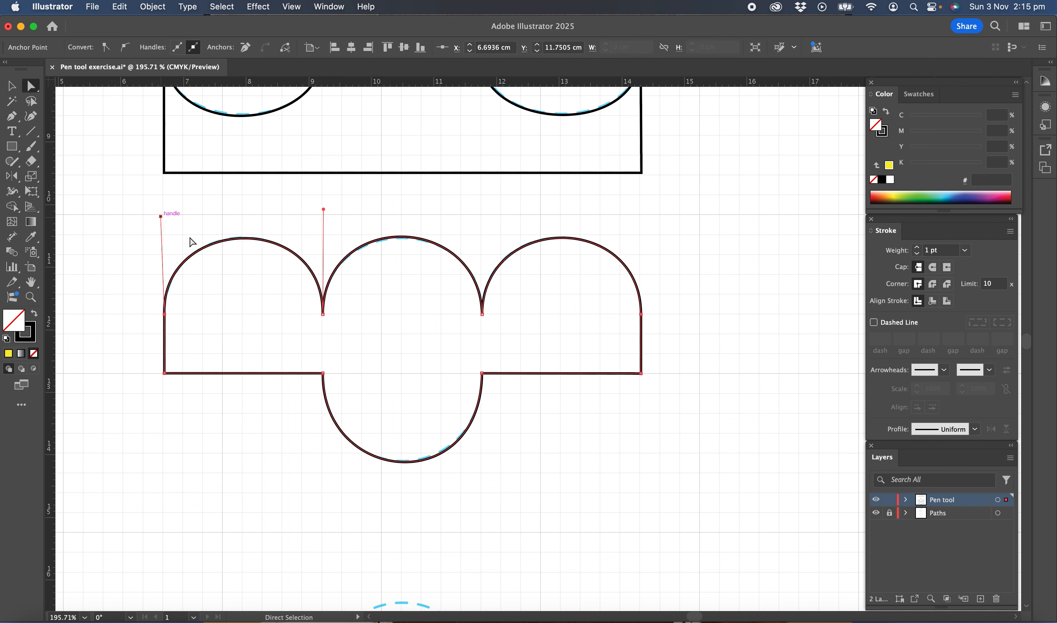
click(243, 312)
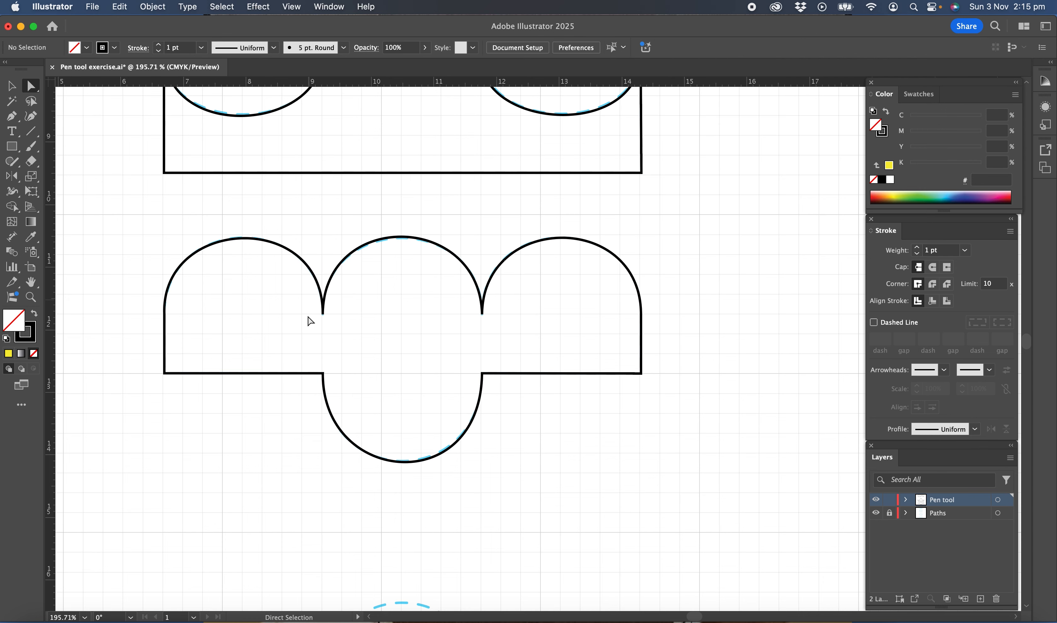
Step: Trace the fourth outline's upper edge with the Pen tool as a straight segment, an arch and a dip, and continue straight down its right side
scroll(388, 353, down, 4)
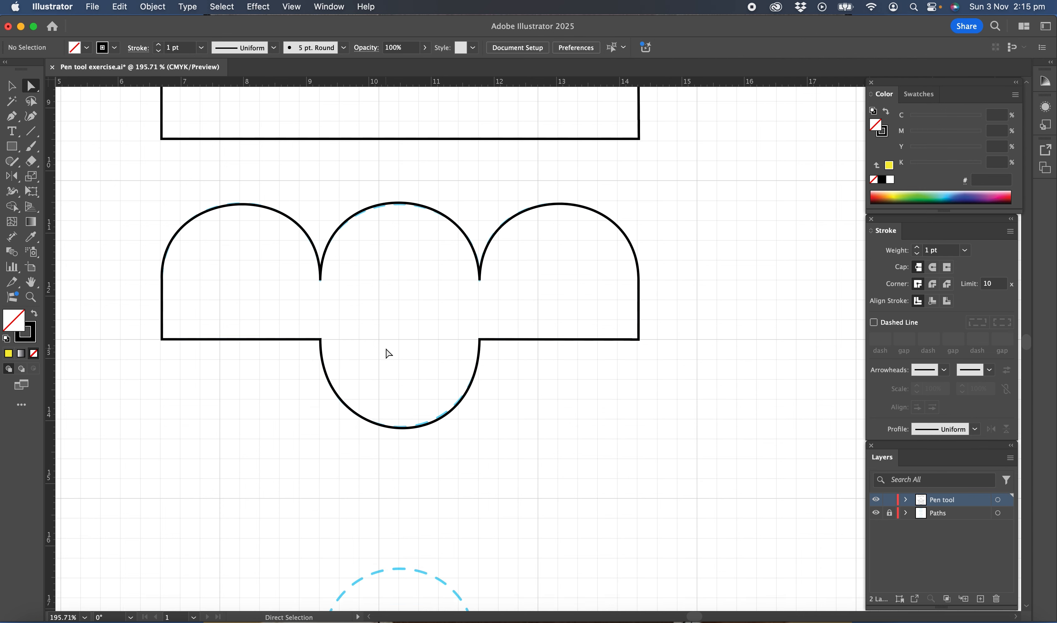
scroll(387, 354, down, 13)
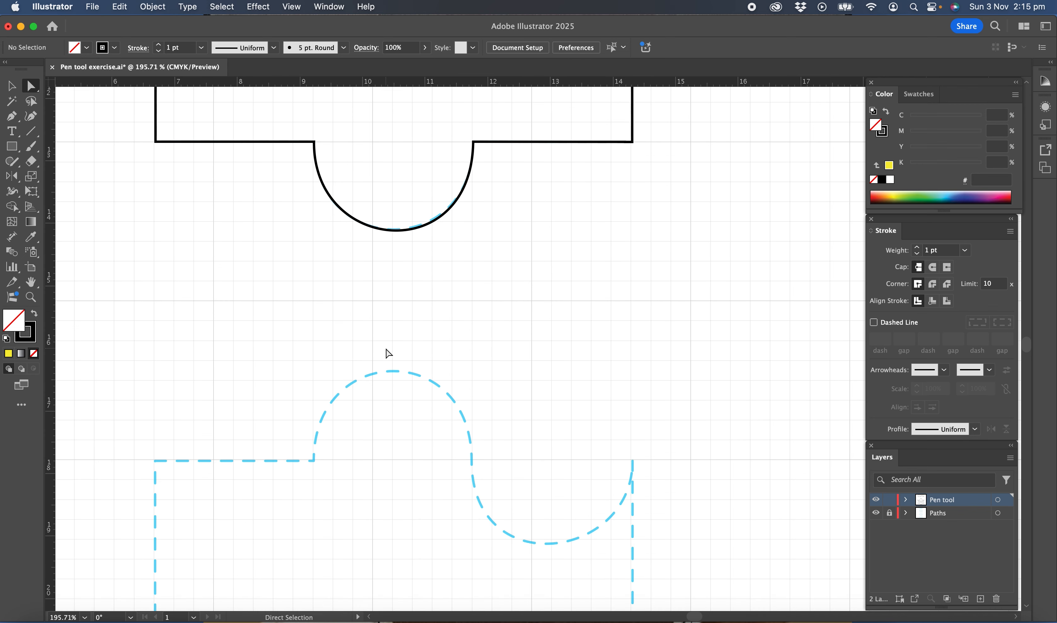
scroll(387, 353, down, 1)
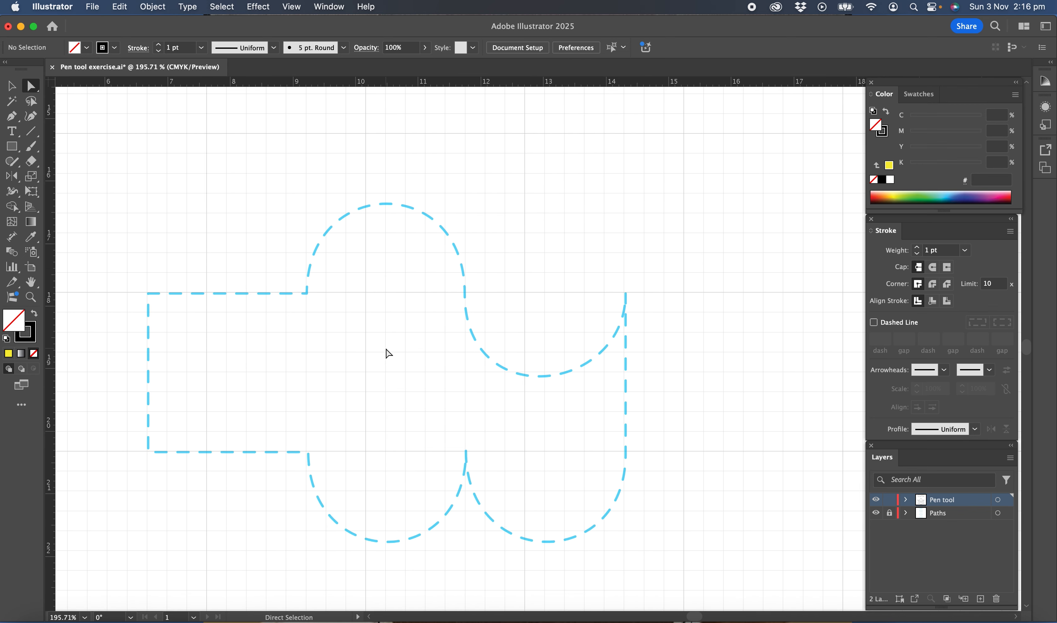
click(11, 118)
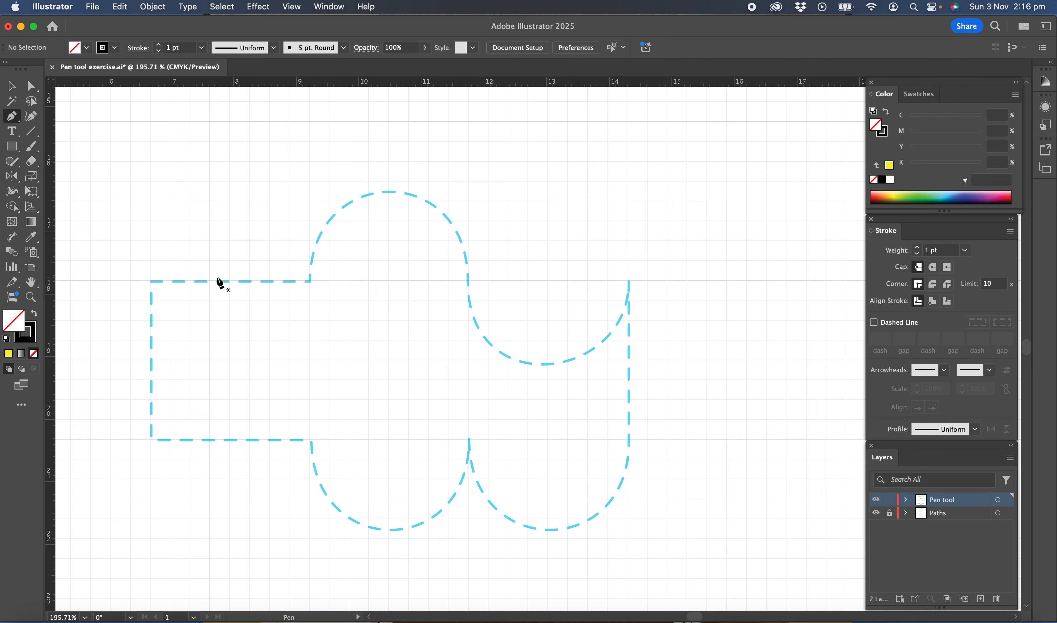
click(151, 282)
click(309, 282)
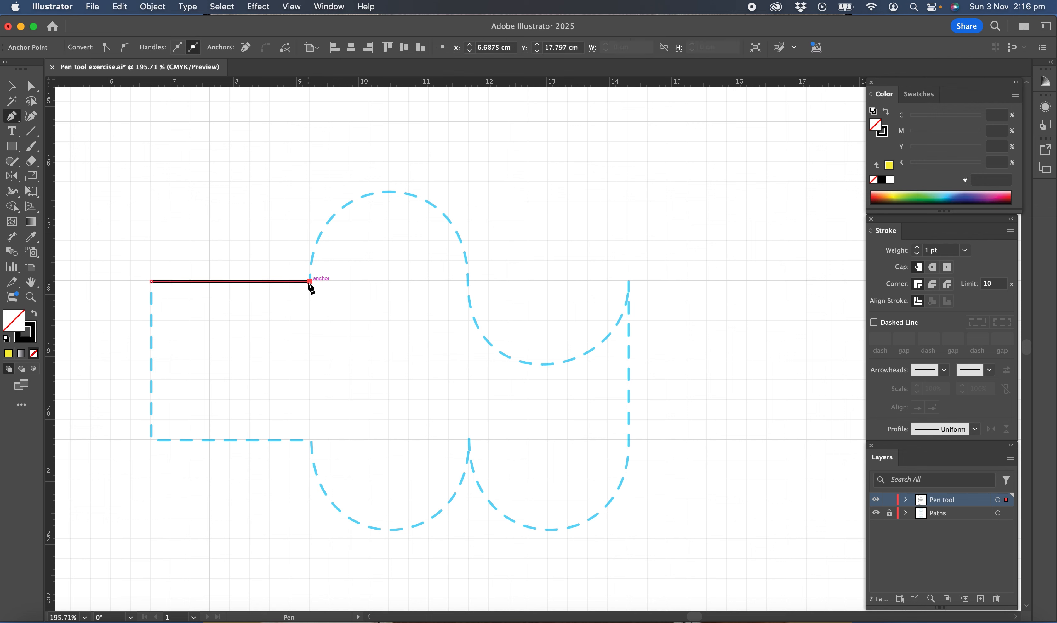
drag(309, 282, 309, 160)
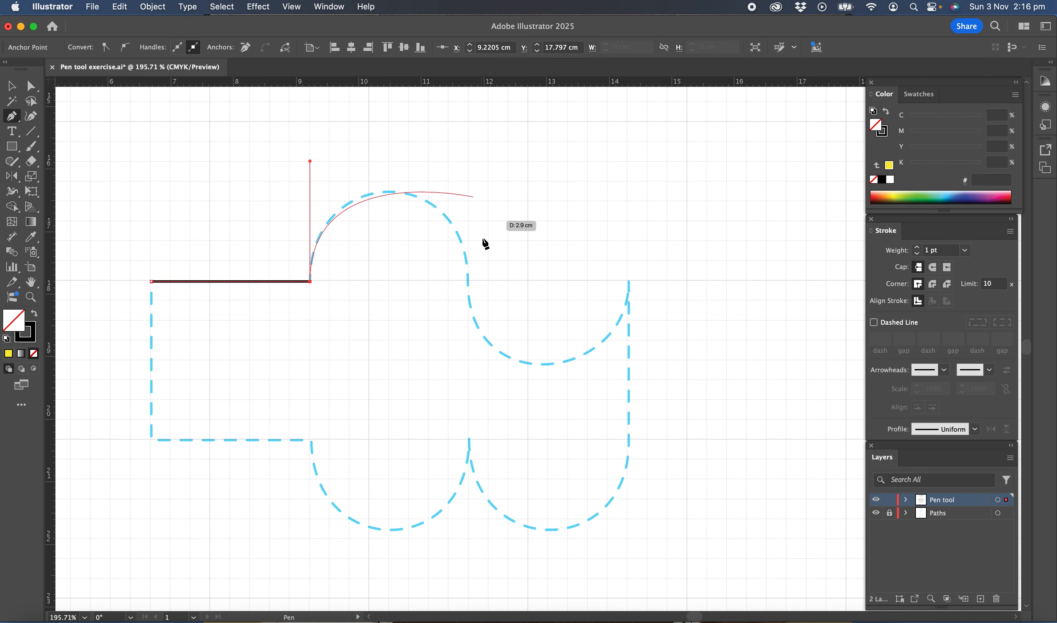
drag(467, 282, 471, 404)
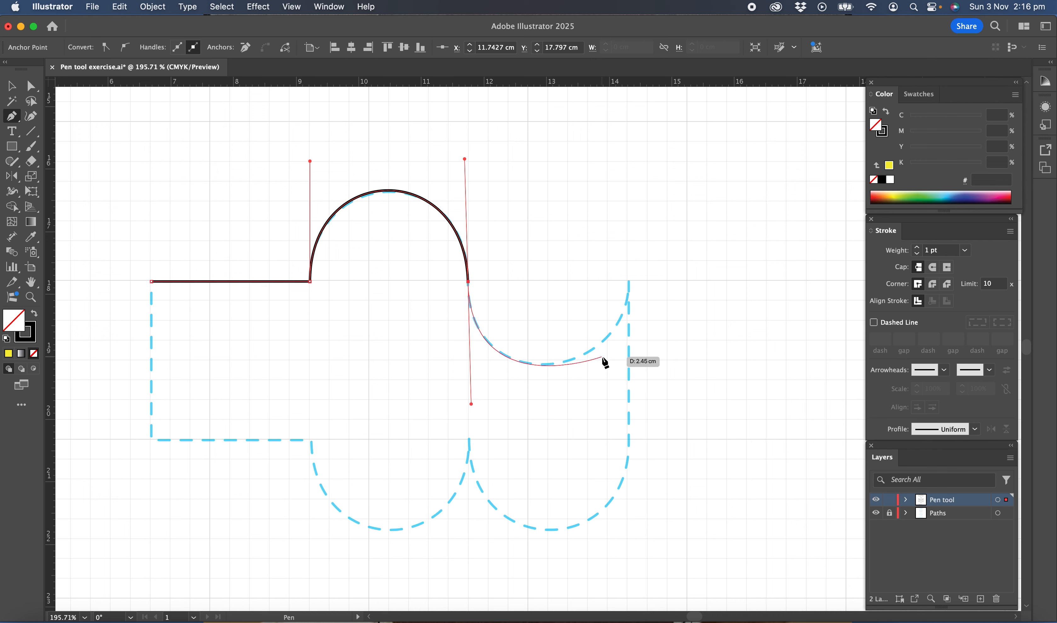
drag(629, 282, 629, 184)
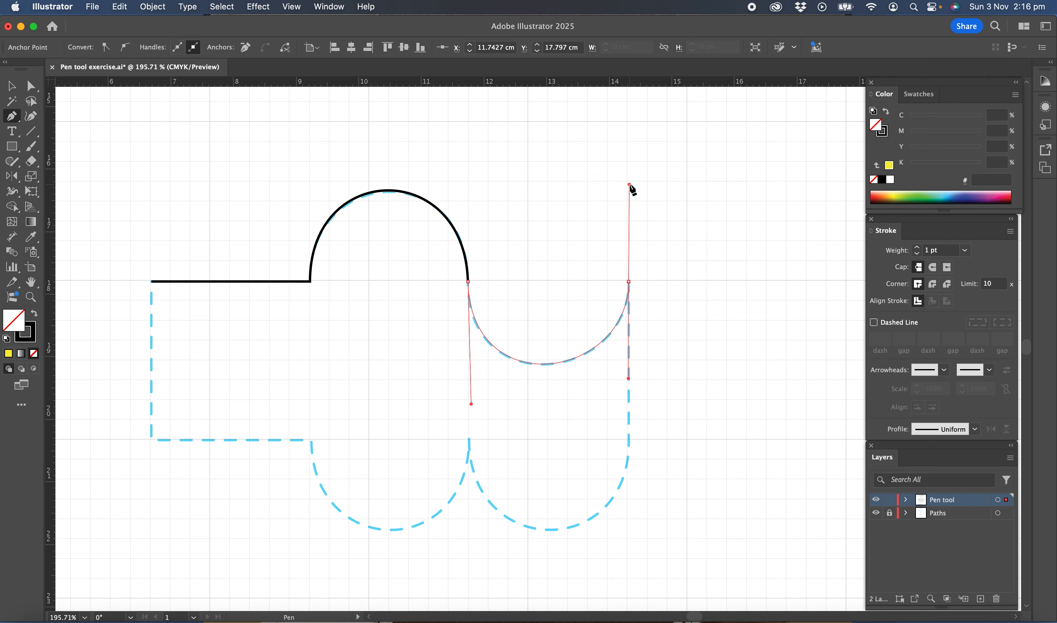
mouse_move(629, 282)
mouse_down()
mouse_move(619, 431)
mouse_move(628, 439)
mouse_up()
click(628, 439)
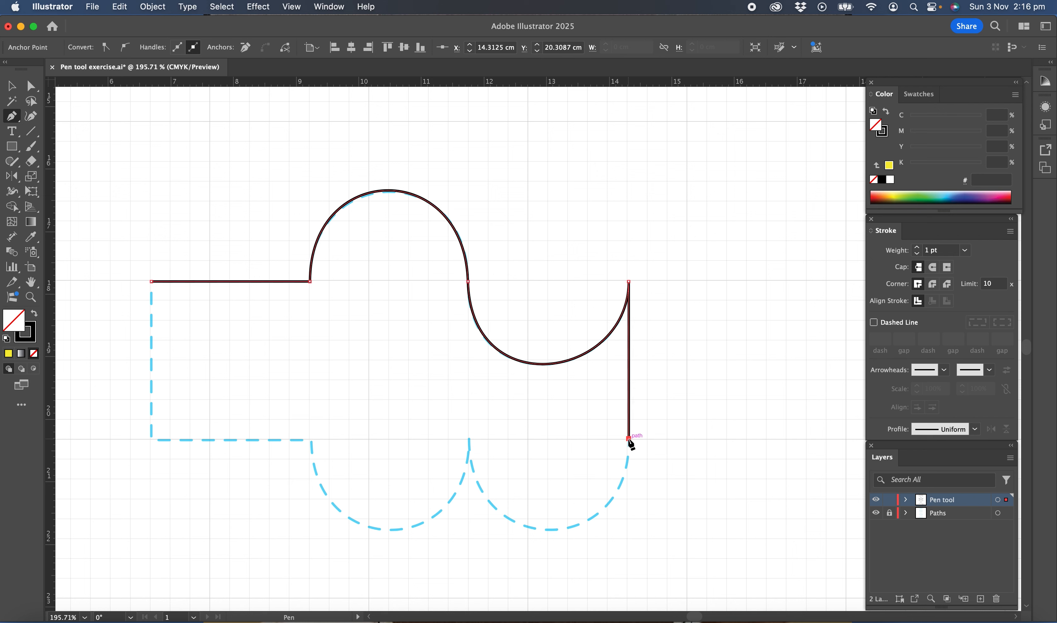
Step: Trace the fourth outline's two lower semicircular bulges with a sharp corner between them, then its straight base and left side, closing the path
drag(628, 438, 628, 585)
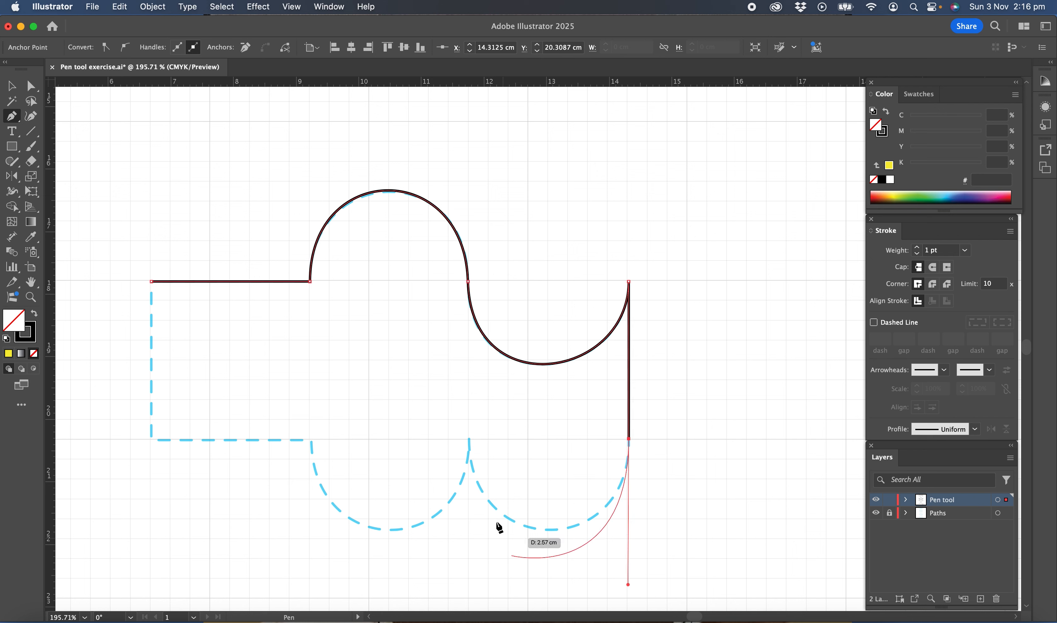
drag(469, 439, 470, 334)
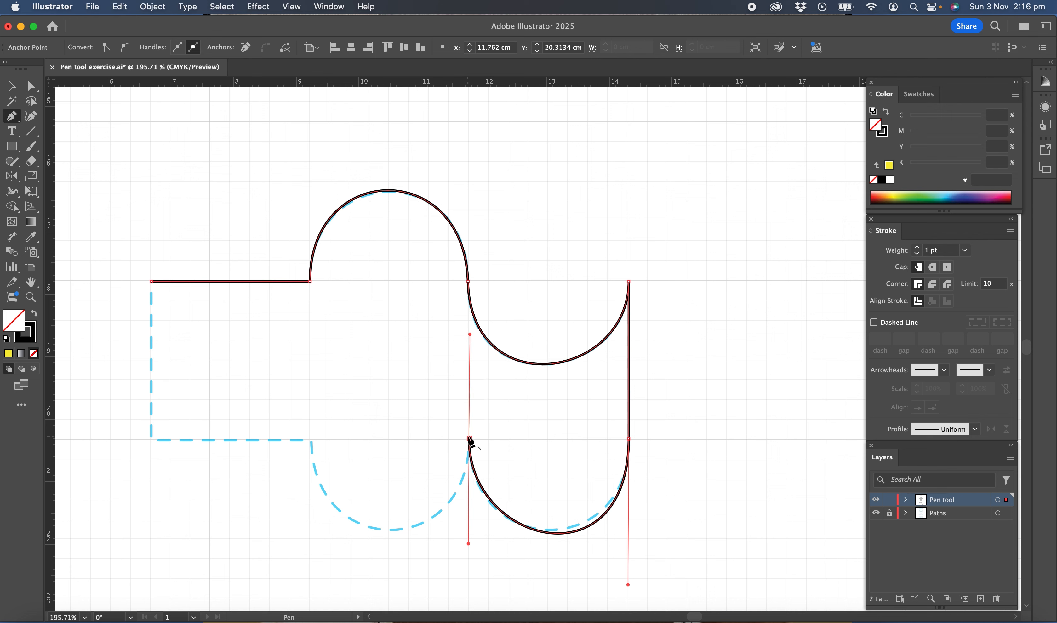
drag(470, 441, 467, 549)
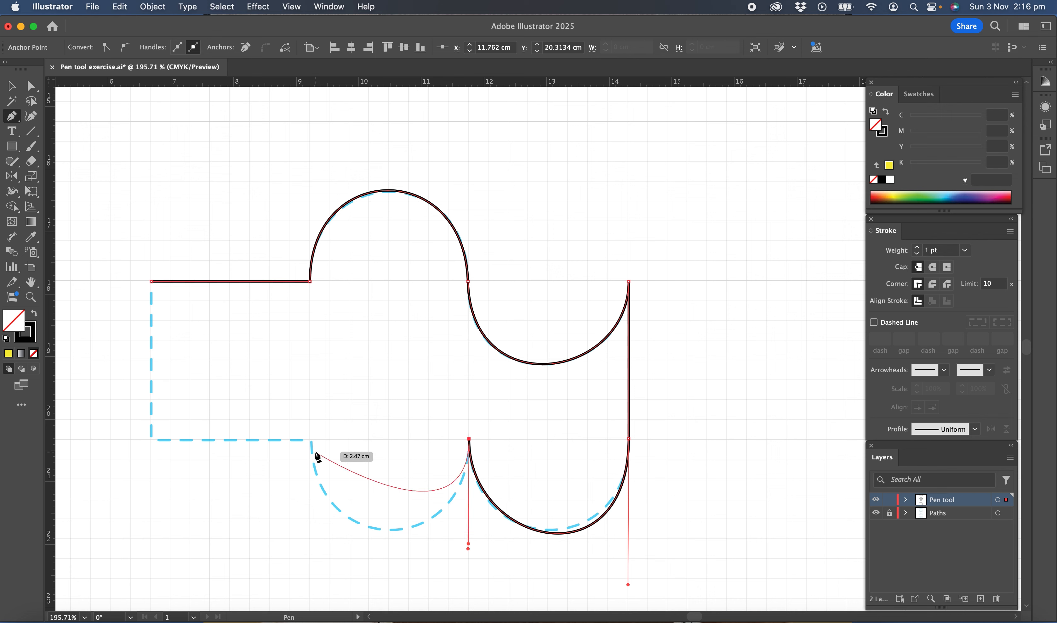
drag(311, 440, 308, 327)
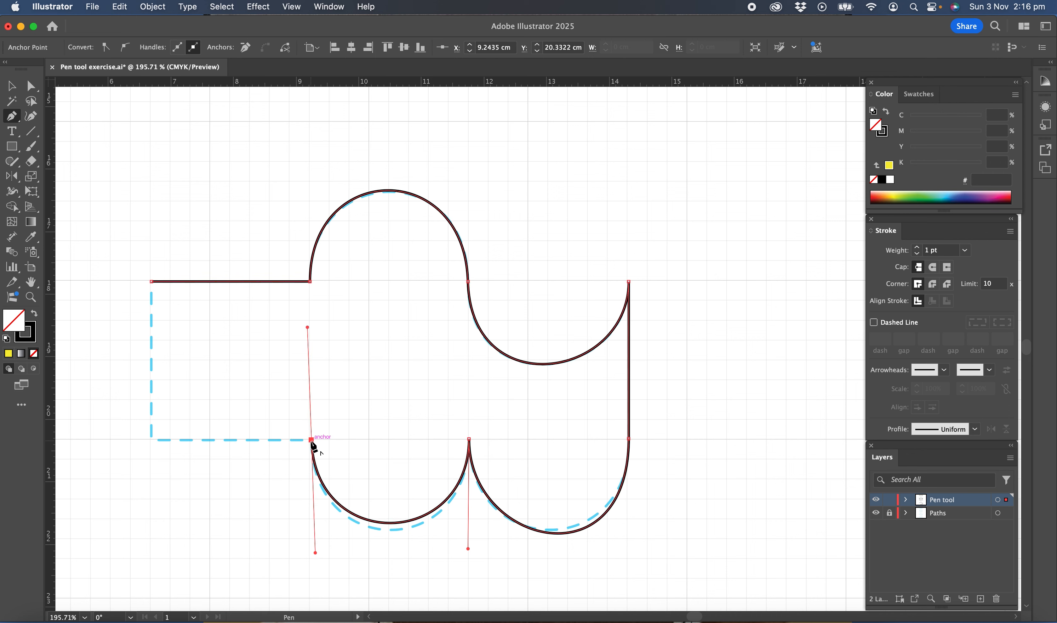
click(151, 440)
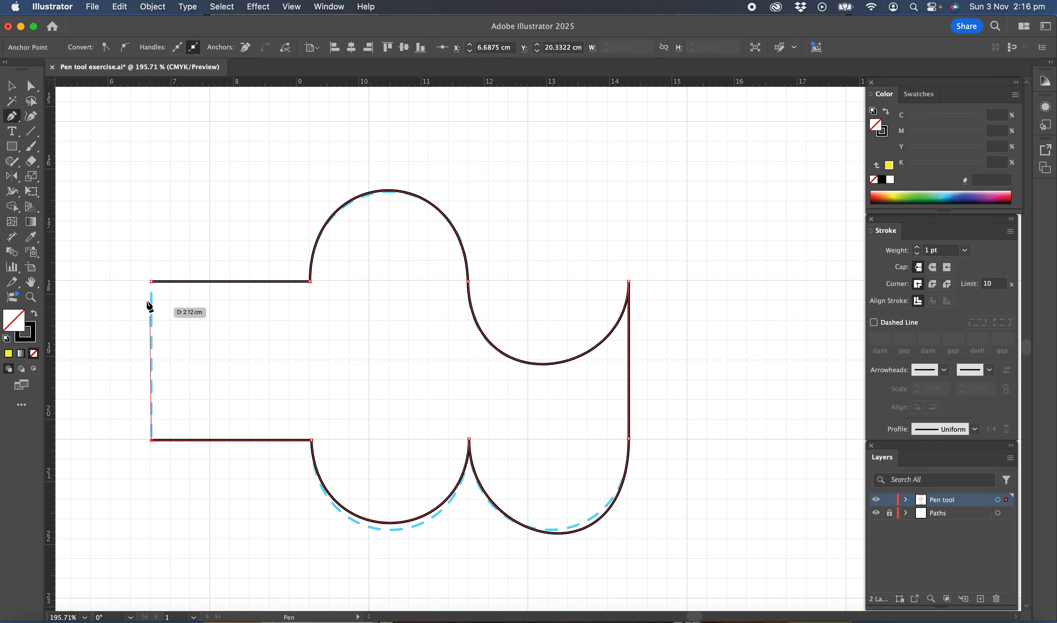
click(151, 282)
Step: Adjust the curve handles of the fourth shape's two lower bulges with Direct Selection to match the dashed template, and deselect the shape
click(31, 87)
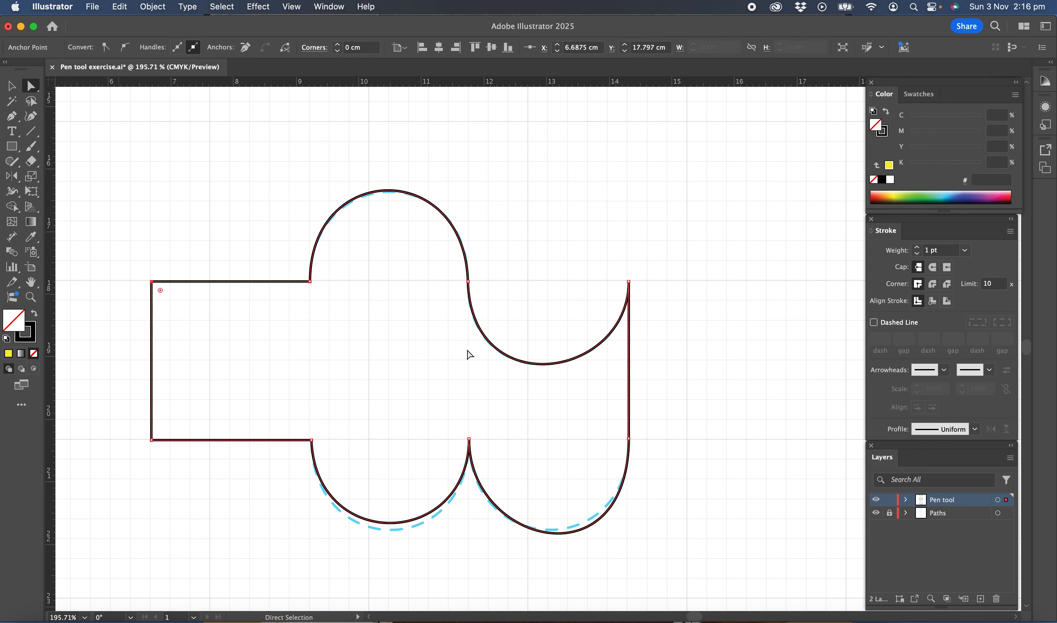
click(395, 523)
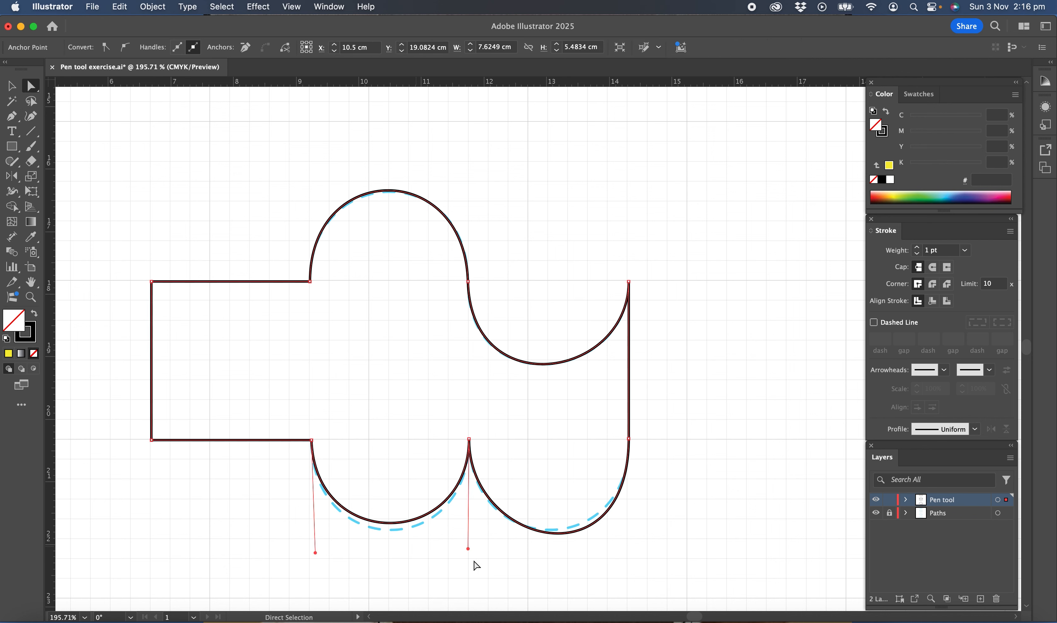
drag(468, 549, 464, 564)
drag(315, 554, 315, 559)
click(577, 531)
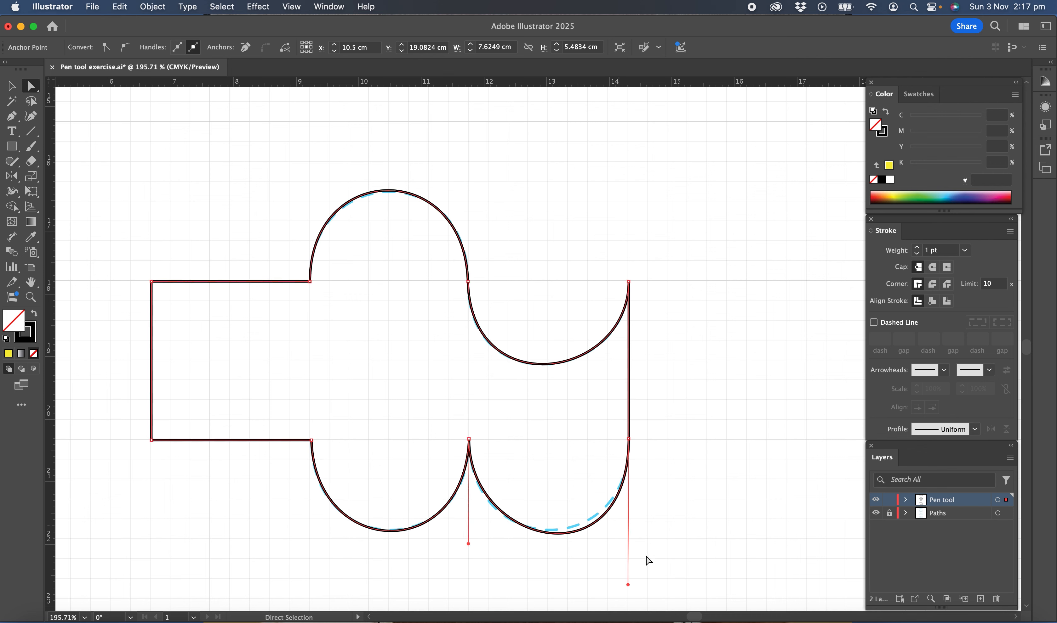
drag(628, 585, 624, 577)
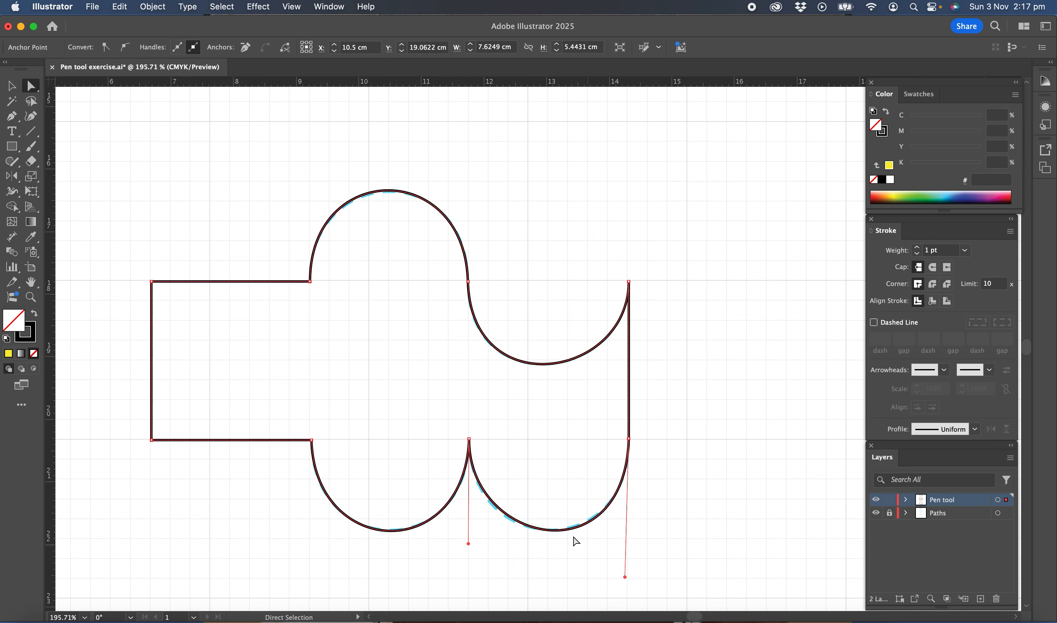
click(468, 545)
click(445, 458)
Step: Trace the fifth outline's upper edge and right side with straight Pen tool segments, placing anchors at the arch's peak and the dip's lowest point
scroll(445, 458, down, 15)
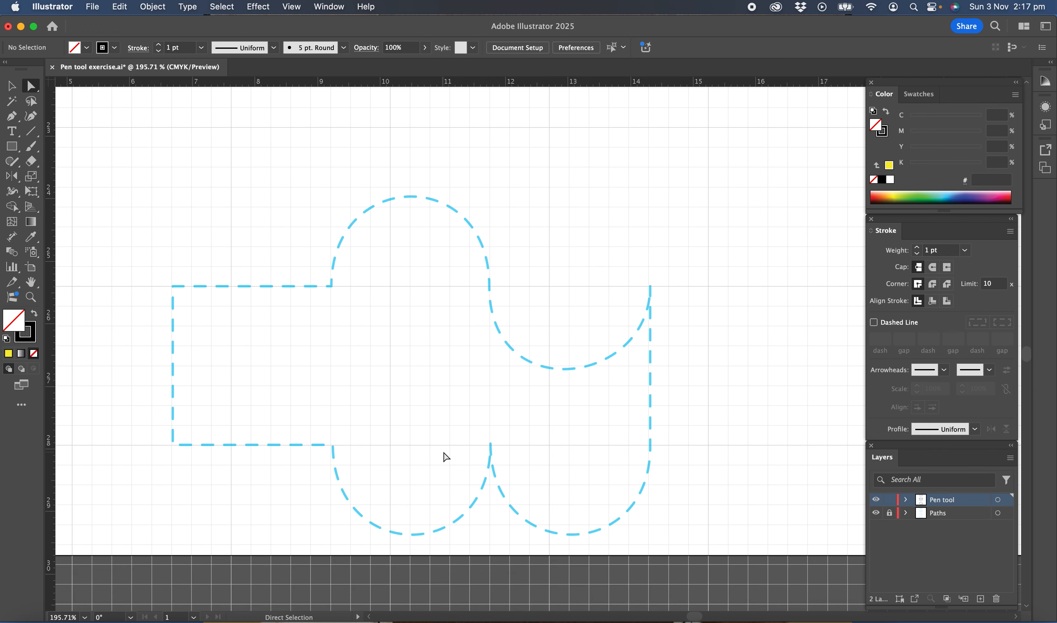
scroll(445, 458, down, 2)
click(15, 122)
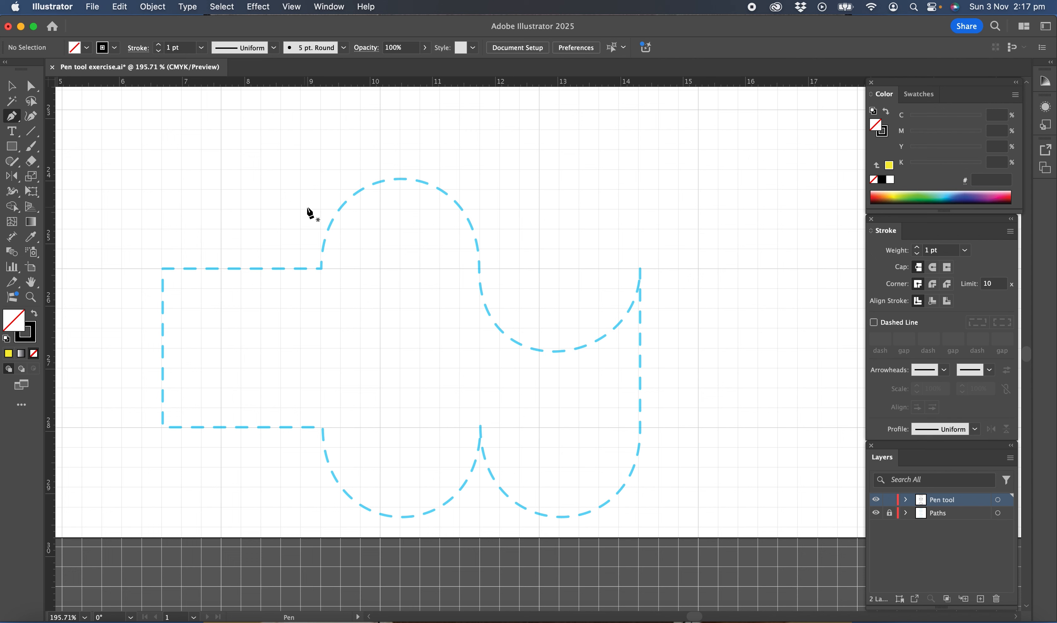
click(163, 269)
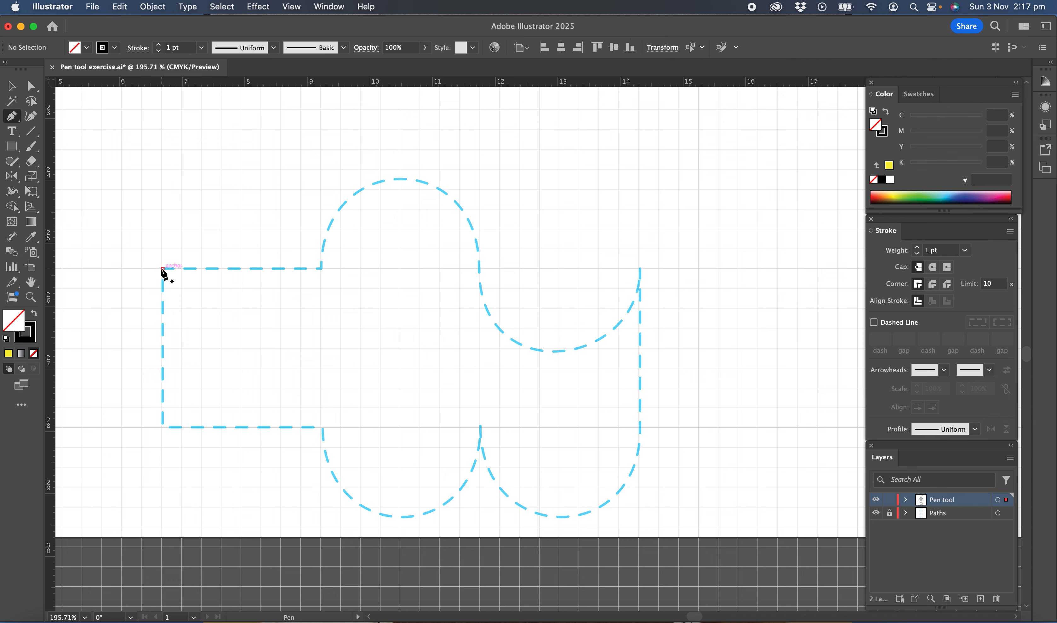
click(321, 269)
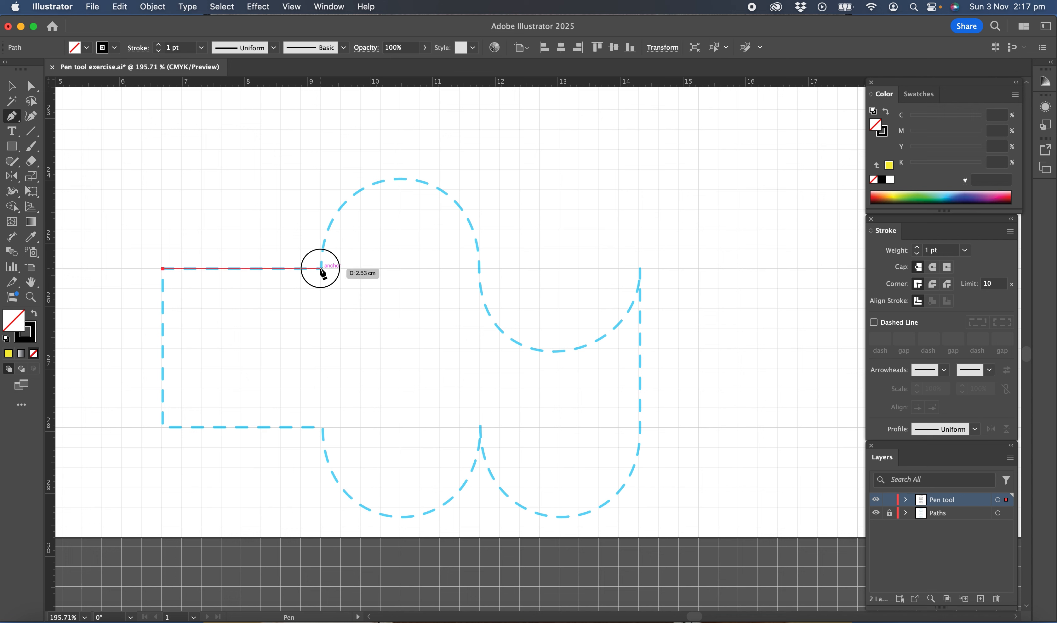
click(399, 179)
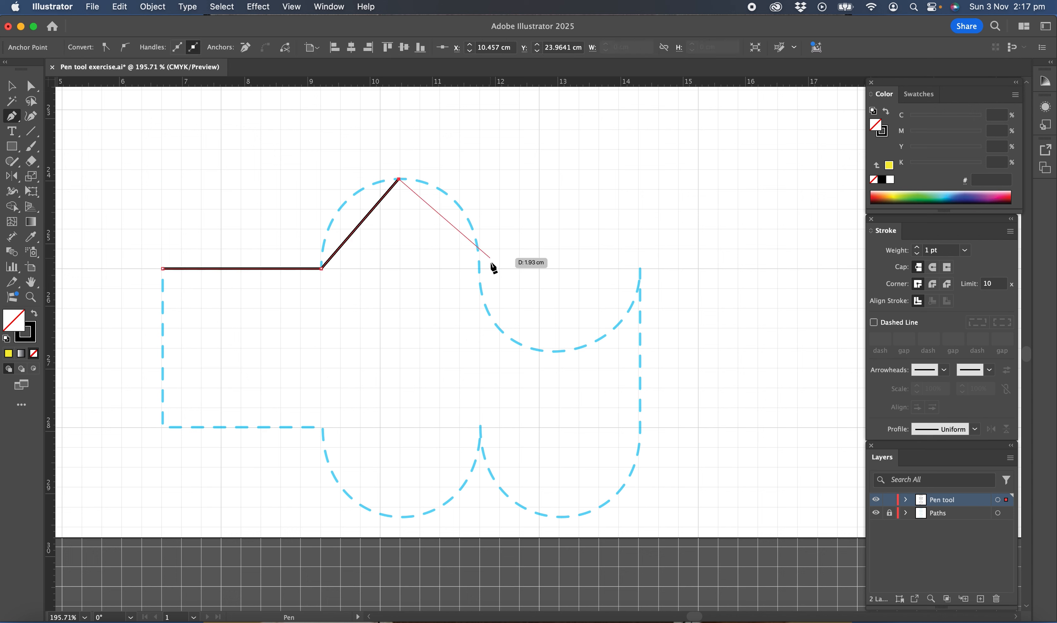
click(479, 269)
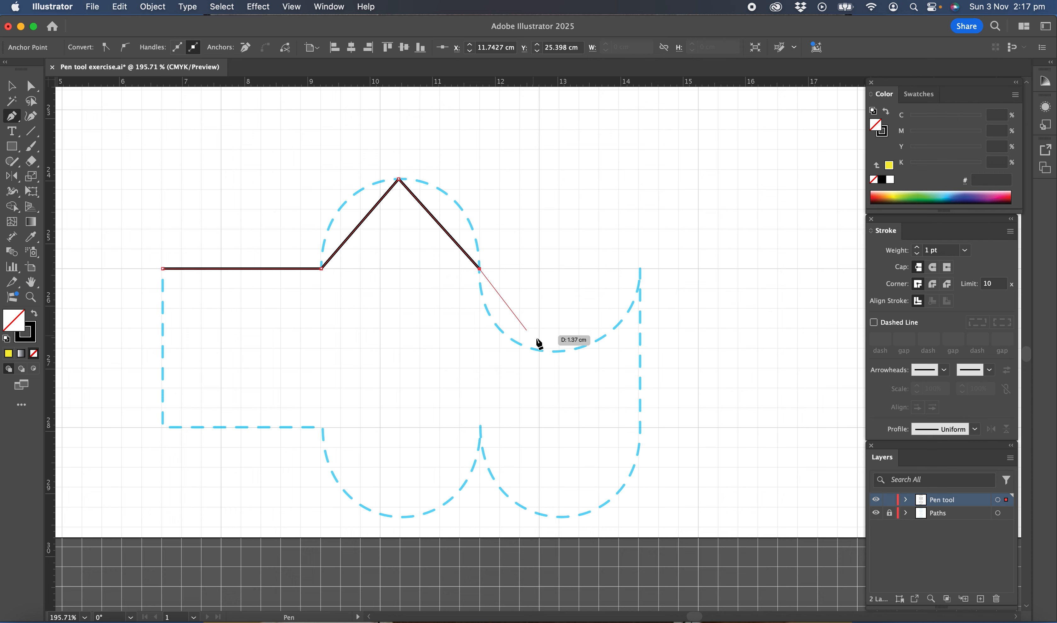
click(555, 351)
click(640, 269)
click(640, 427)
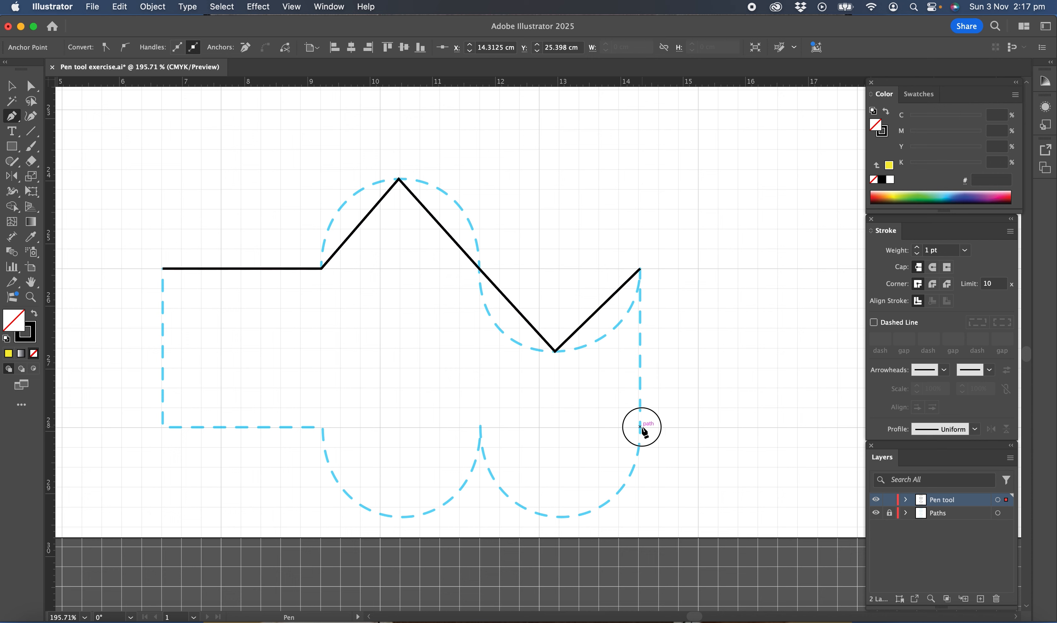
Step: Continue with straight segments through the lowest points of both lower bulges, along the base and up the left side, closing the path
click(564, 517)
click(480, 427)
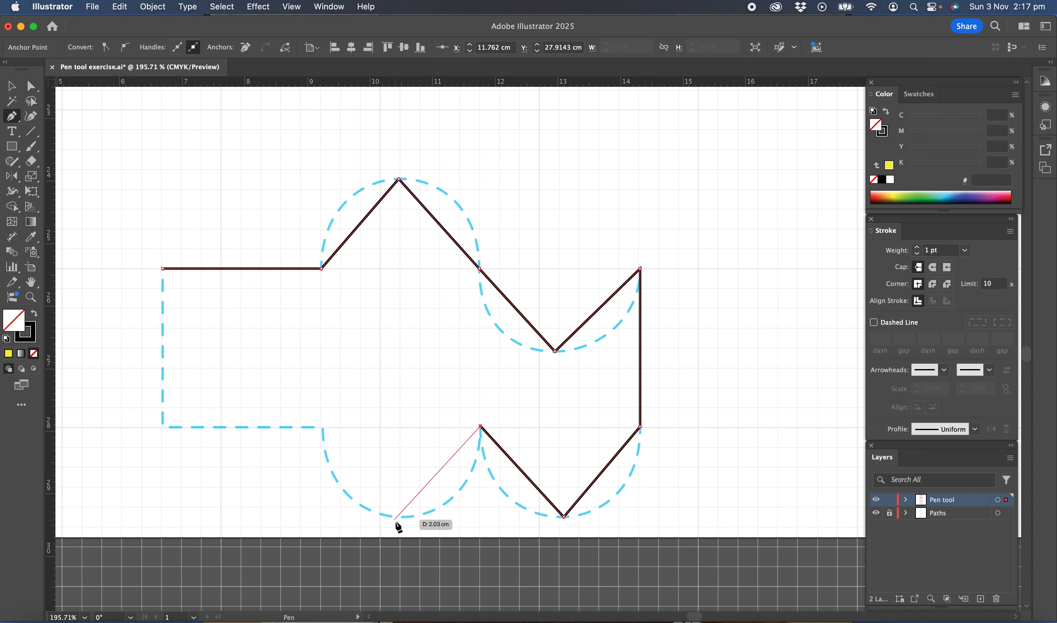
click(322, 429)
click(163, 427)
click(163, 269)
Step: Move the anchor where the fifth shape's base meets its left lower bulge onto the dashed template's corner with Direct Selection
key(a)
click(366, 416)
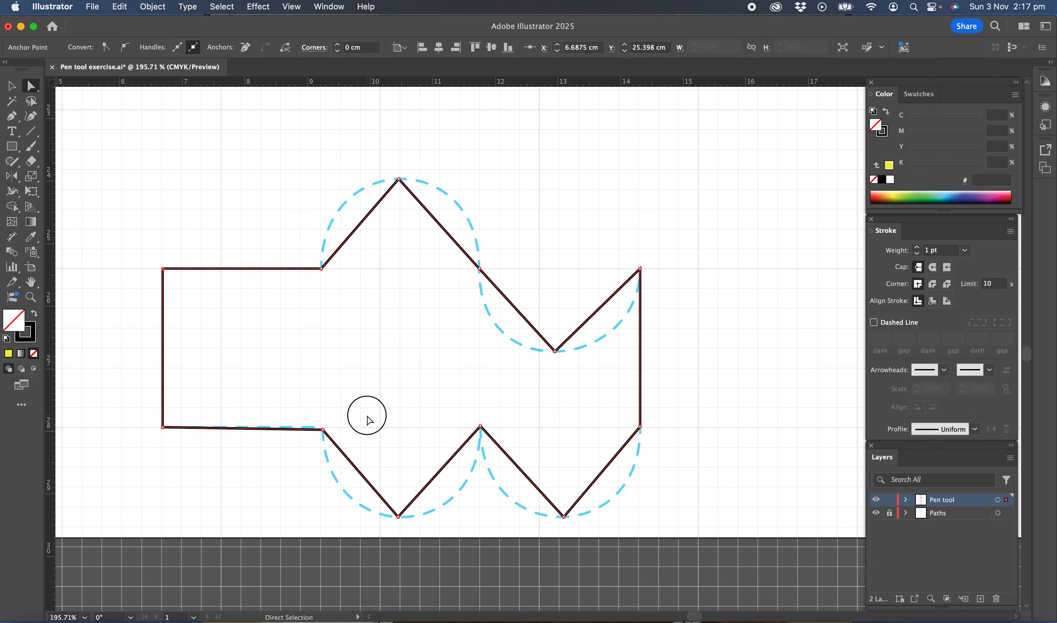
click(323, 430)
drag(324, 432, 322, 427)
Step: Convert the fifth shape's upper peak, dip and two lower points into smooth curves matching the template with the Anchor Point tool
scroll(523, 401, down, 2)
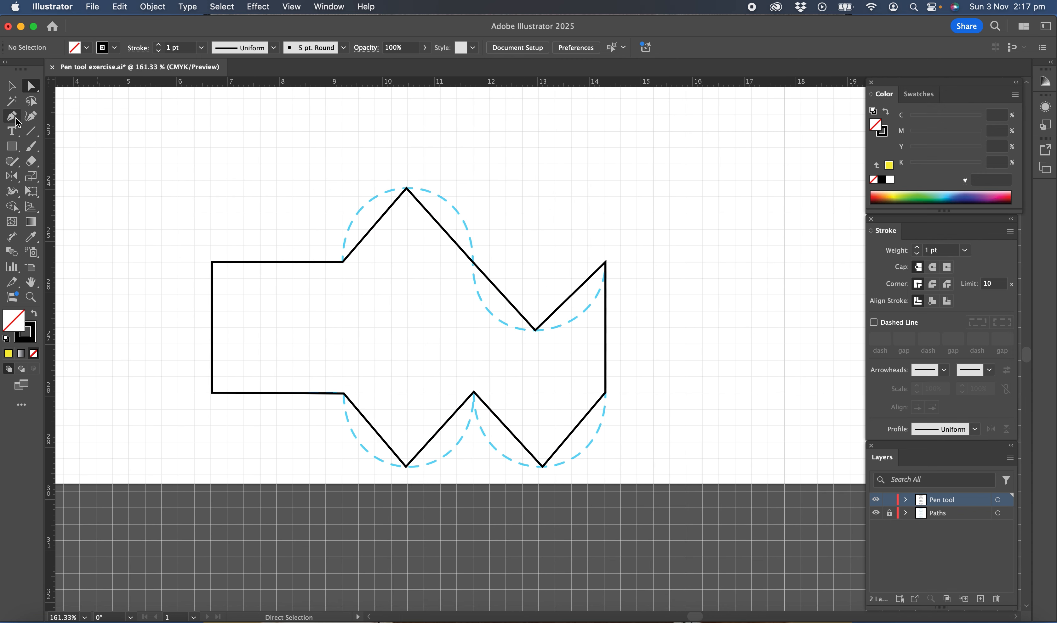
drag(16, 123, 81, 166)
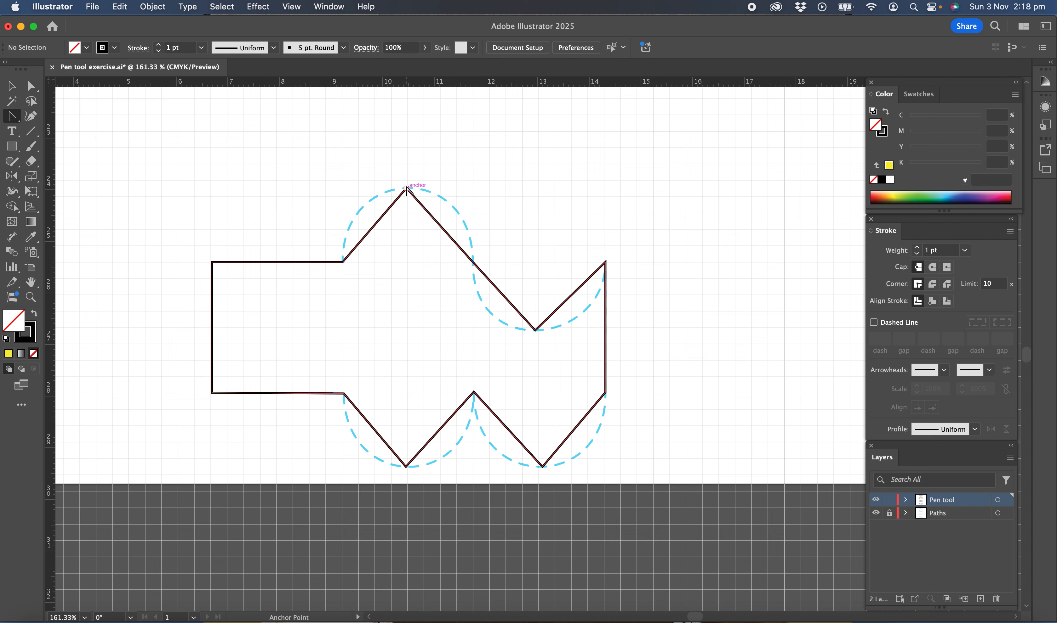
drag(406, 189, 473, 192)
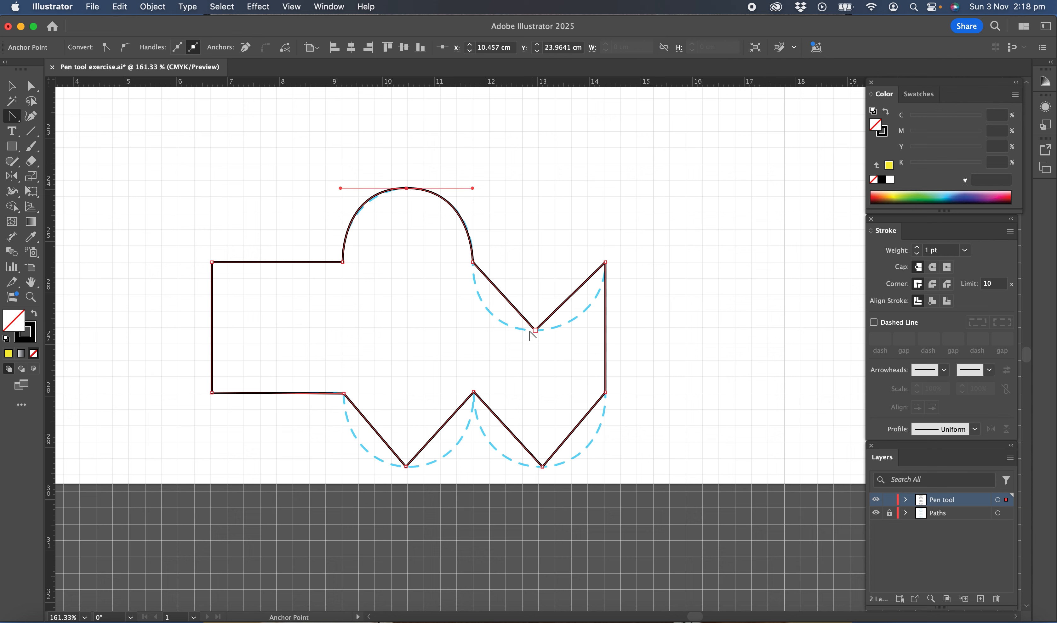
drag(536, 332, 600, 332)
drag(543, 468, 475, 467)
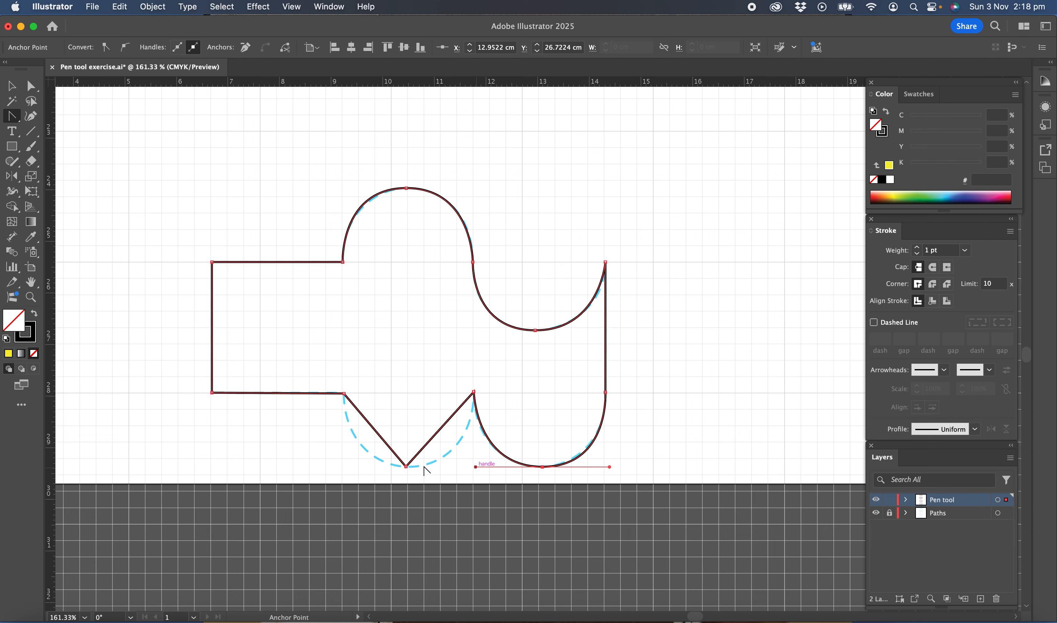
drag(406, 466, 342, 465)
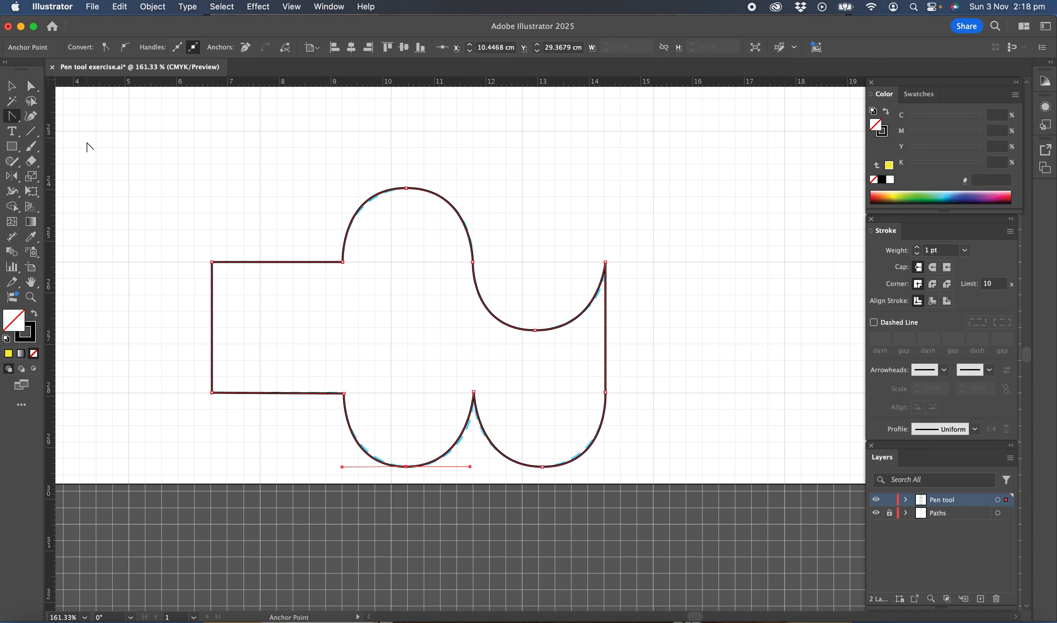
Step: Deselect the fifth shape and fit the whole artboard in view to review all the traced shapes
click(11, 86)
click(377, 146)
scroll(376, 146, up, 5)
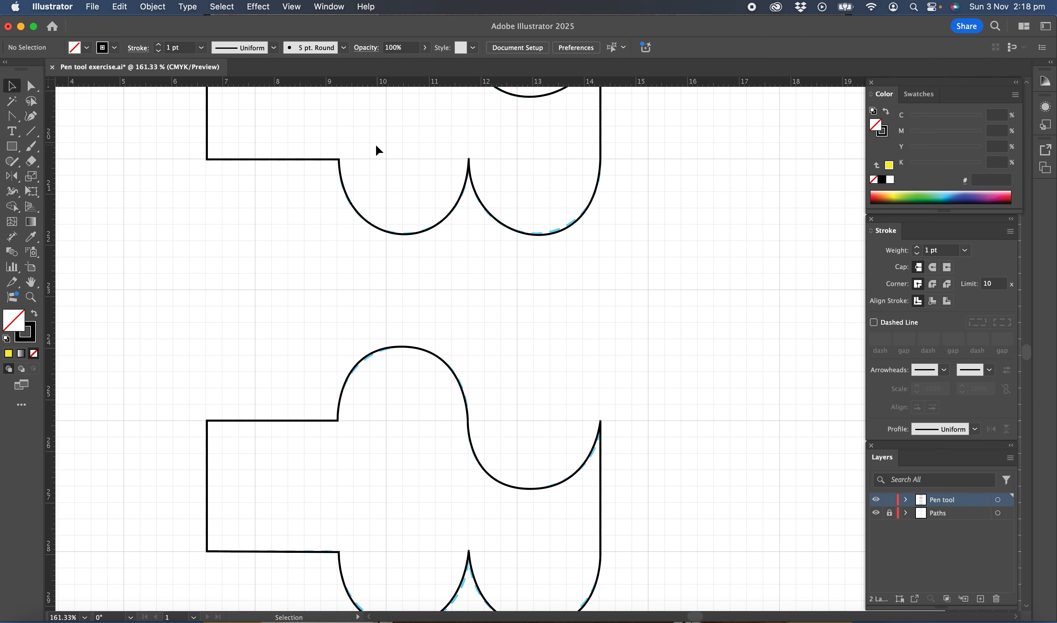
scroll(376, 144, up, 4)
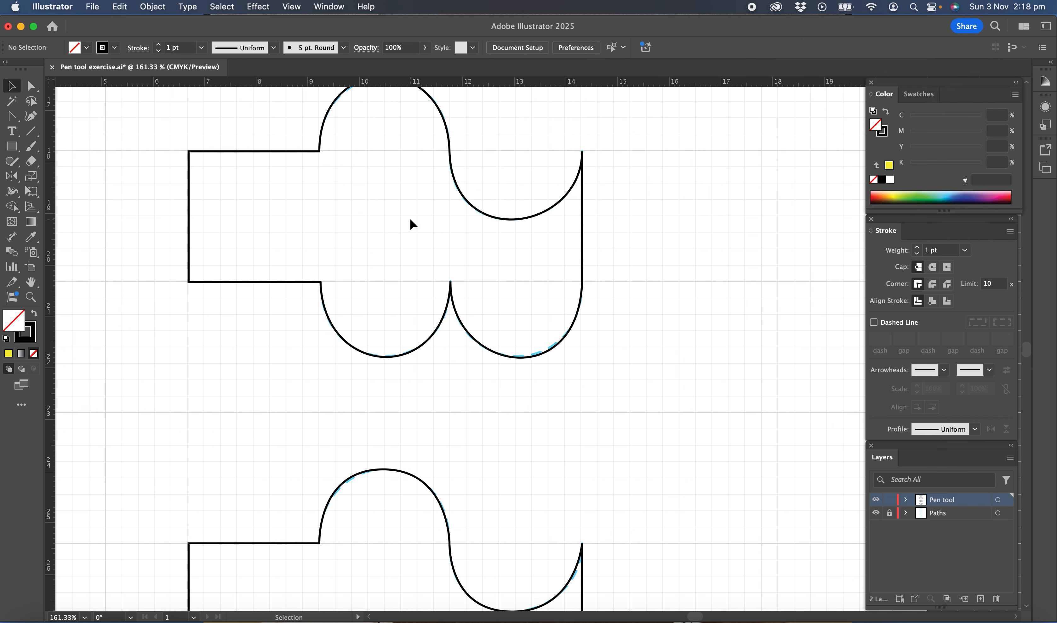
key(super+0)
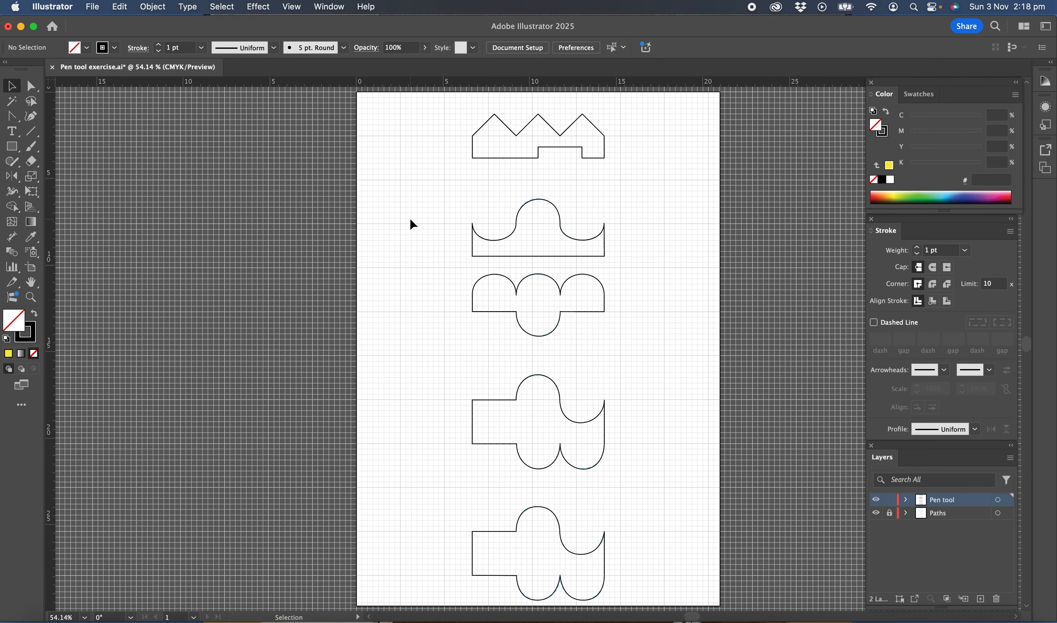